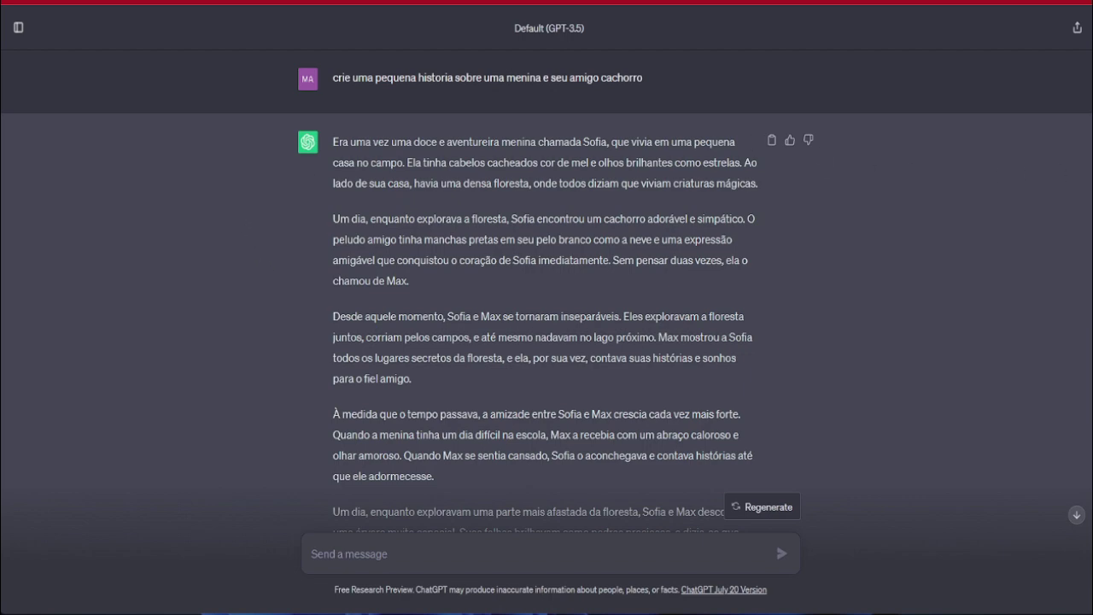
- Copy the first two paragraphs of the generated story about the girl and her dog
scroll(546, 269, down, 5)
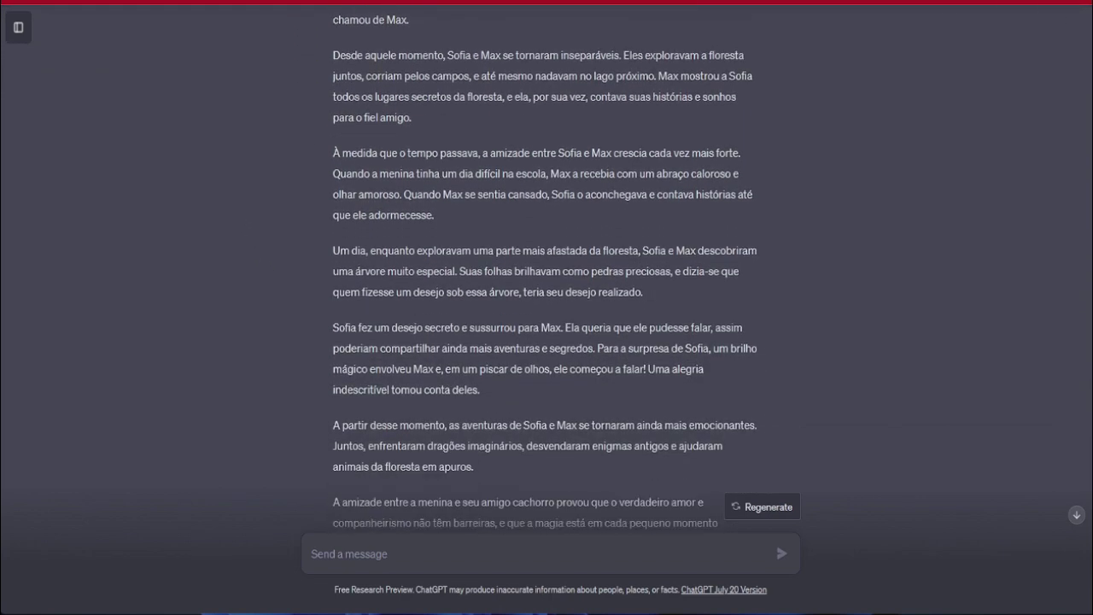
scroll(547, 269, up, 3)
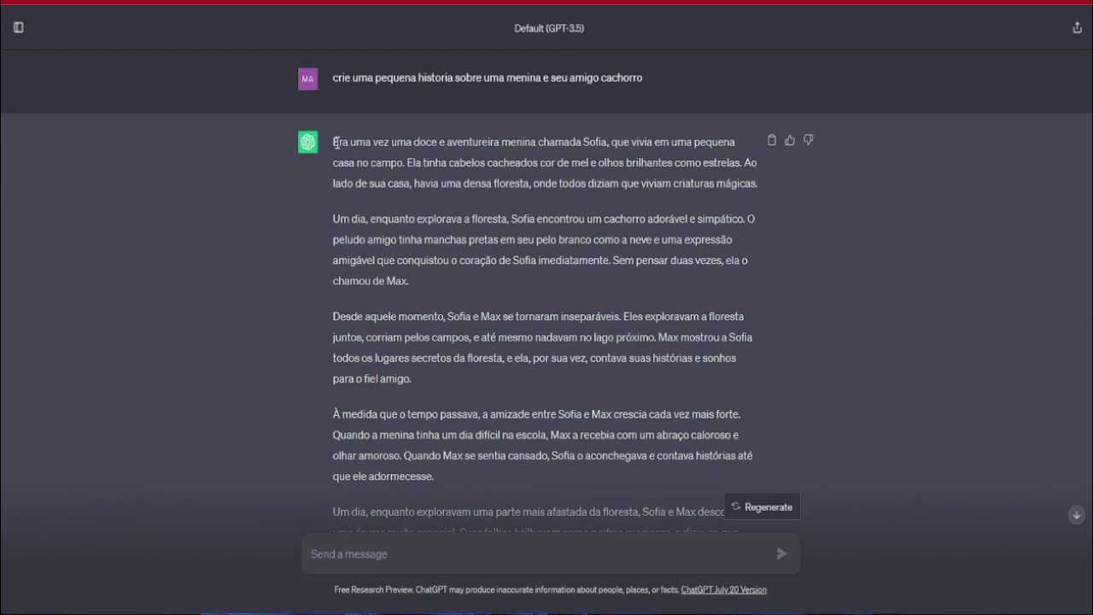
drag(336, 142, 460, 290)
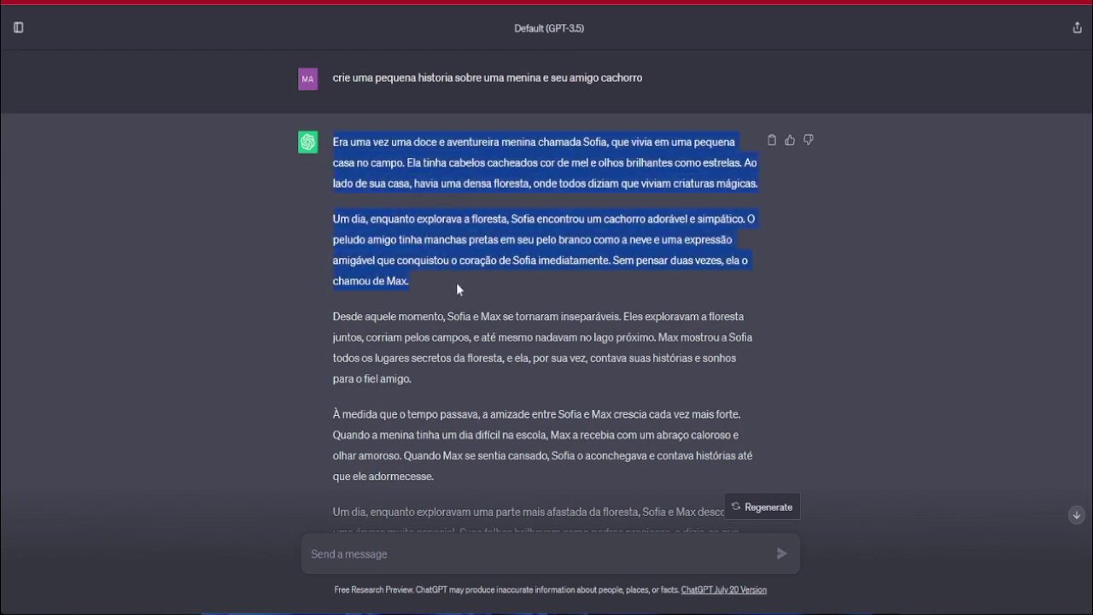
click(188, 328)
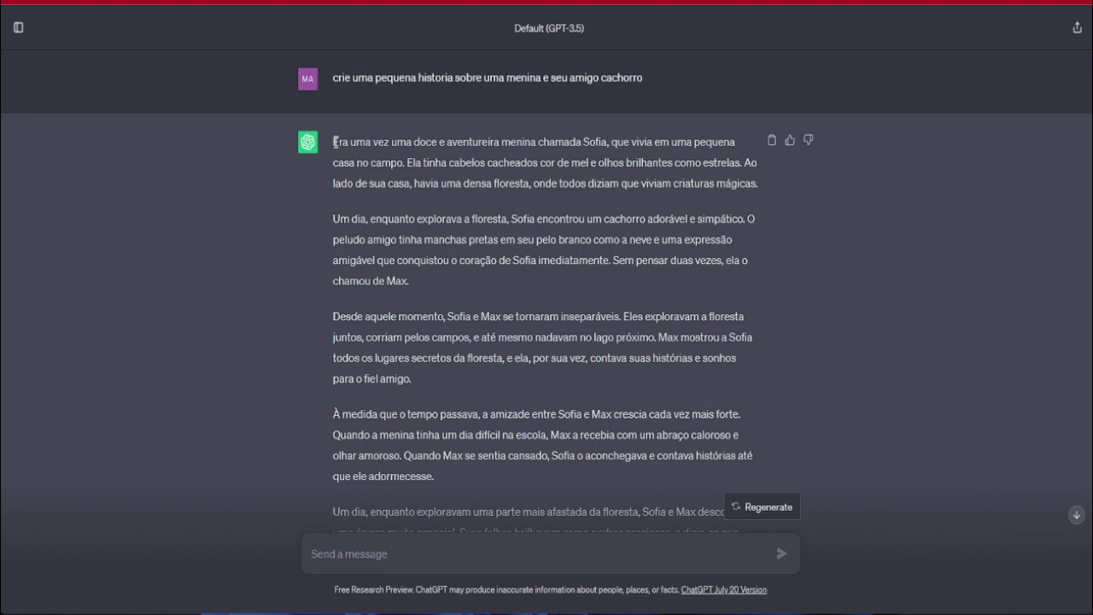
drag(334, 141, 762, 282)
right_click(515, 239)
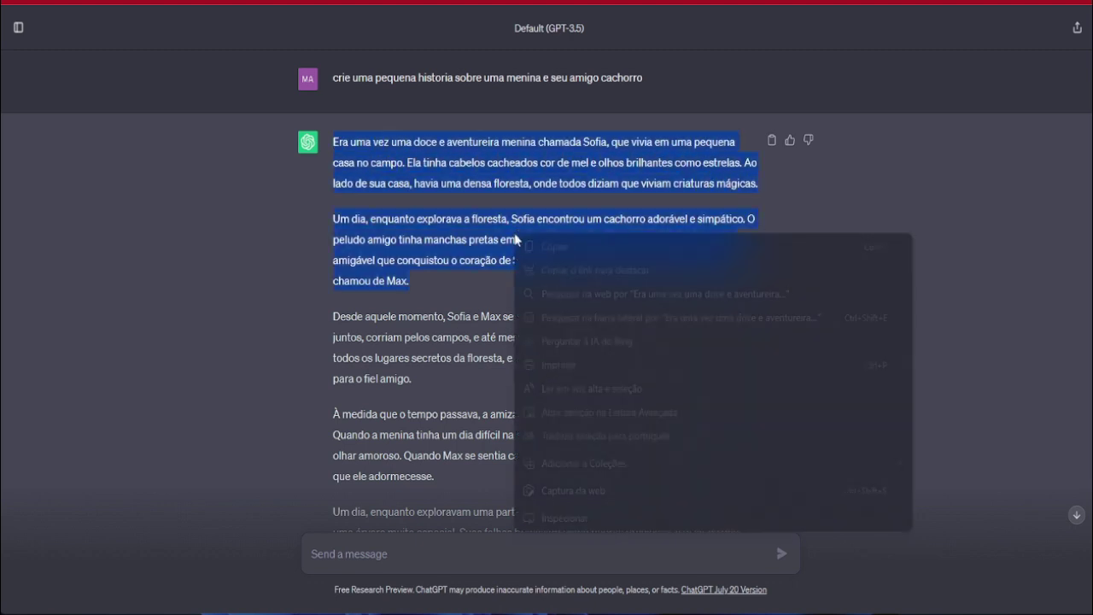
click(553, 246)
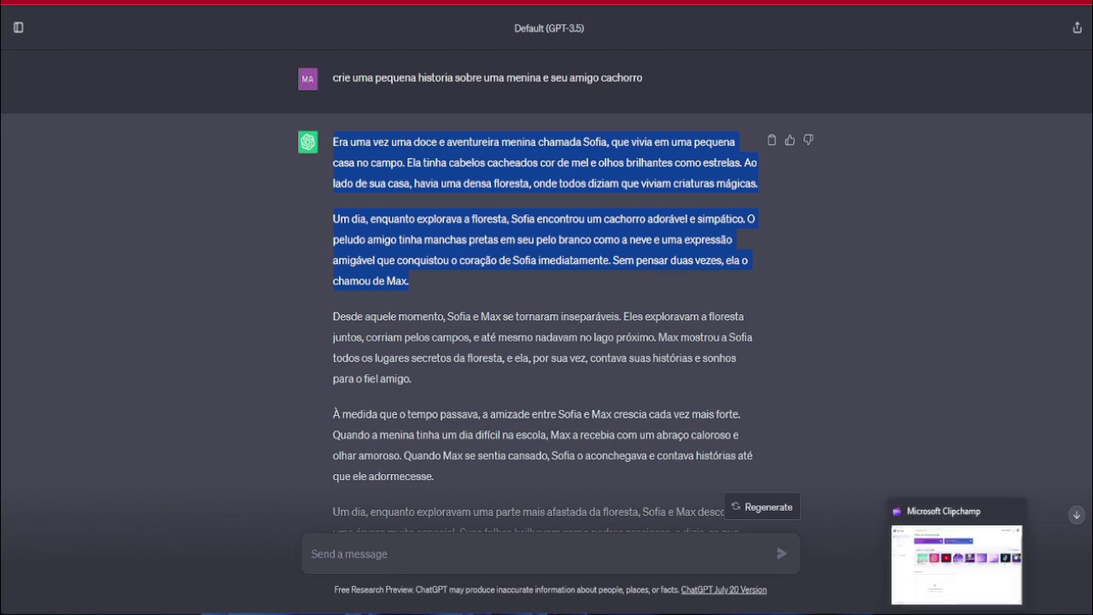
- Switch to Microsoft Clipchamp, create a new video from scratch and open its text-to-speech converter
click(956, 546)
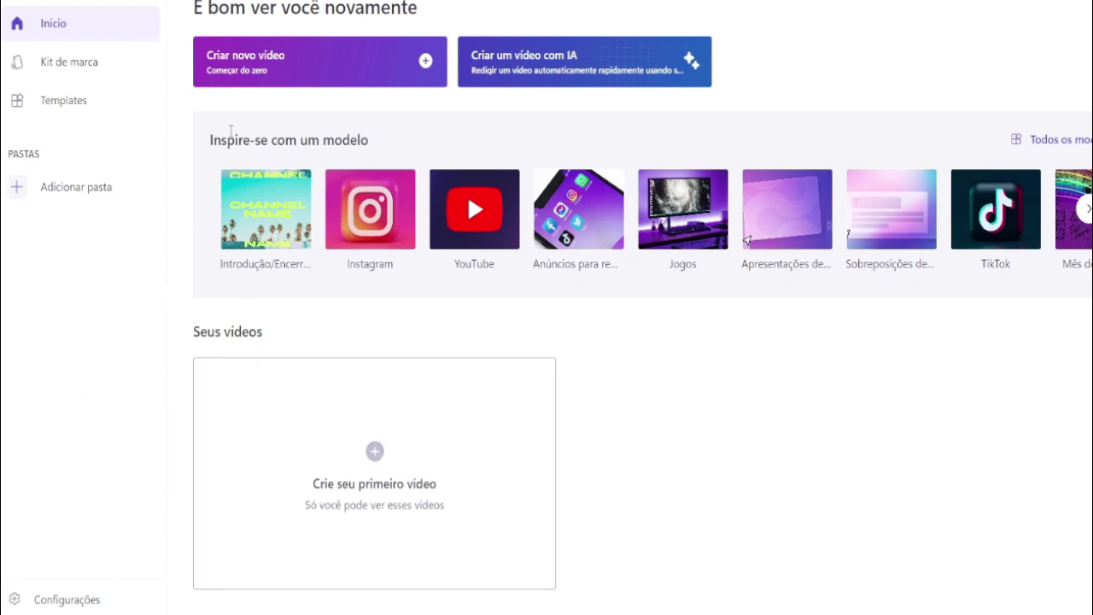
click(252, 75)
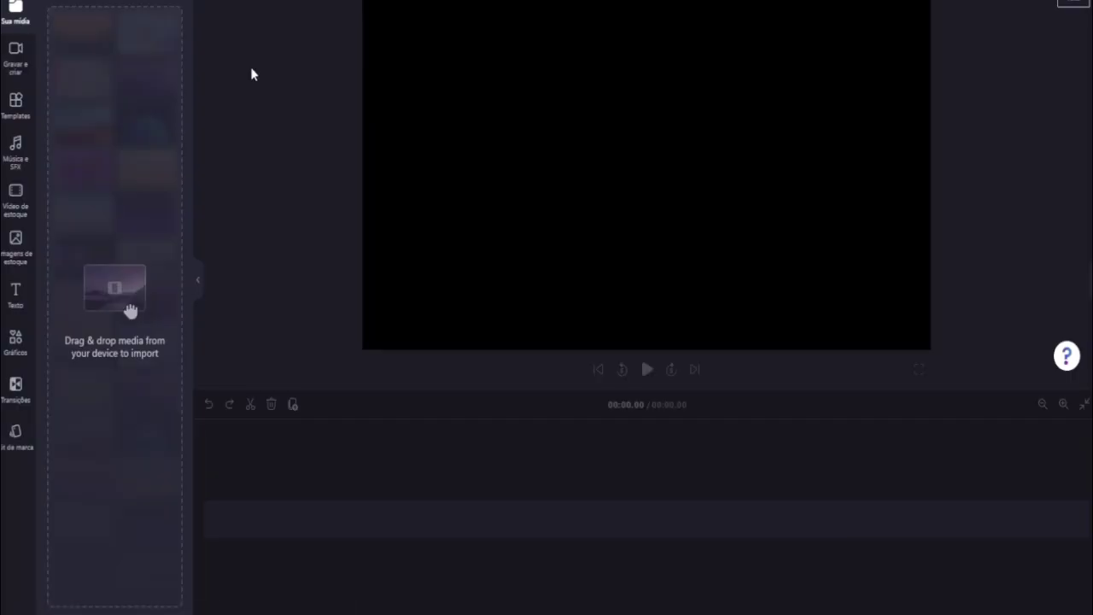
click(17, 57)
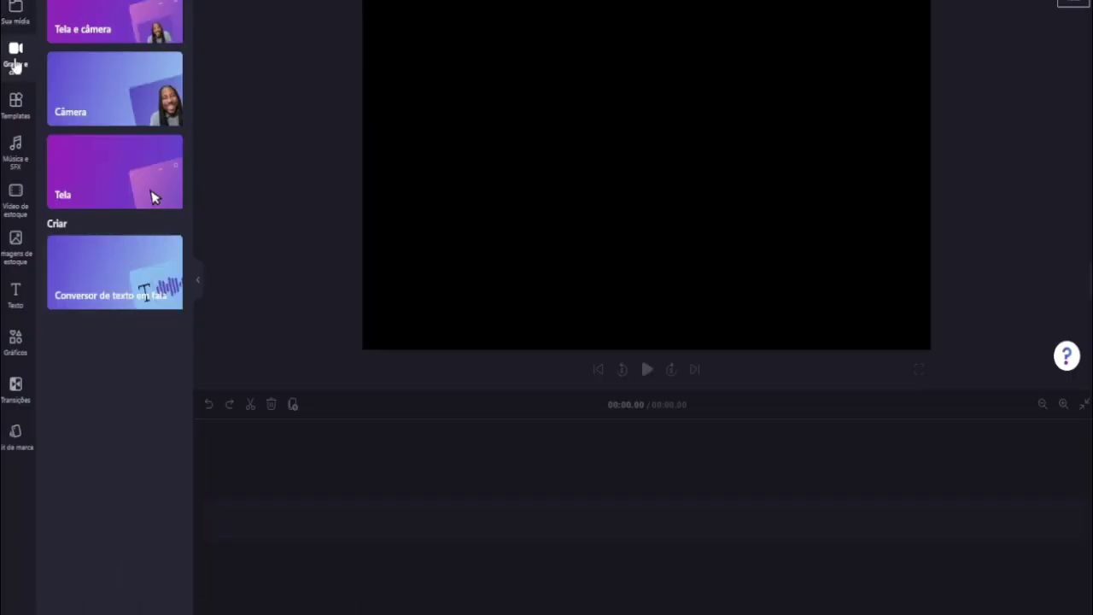
click(112, 295)
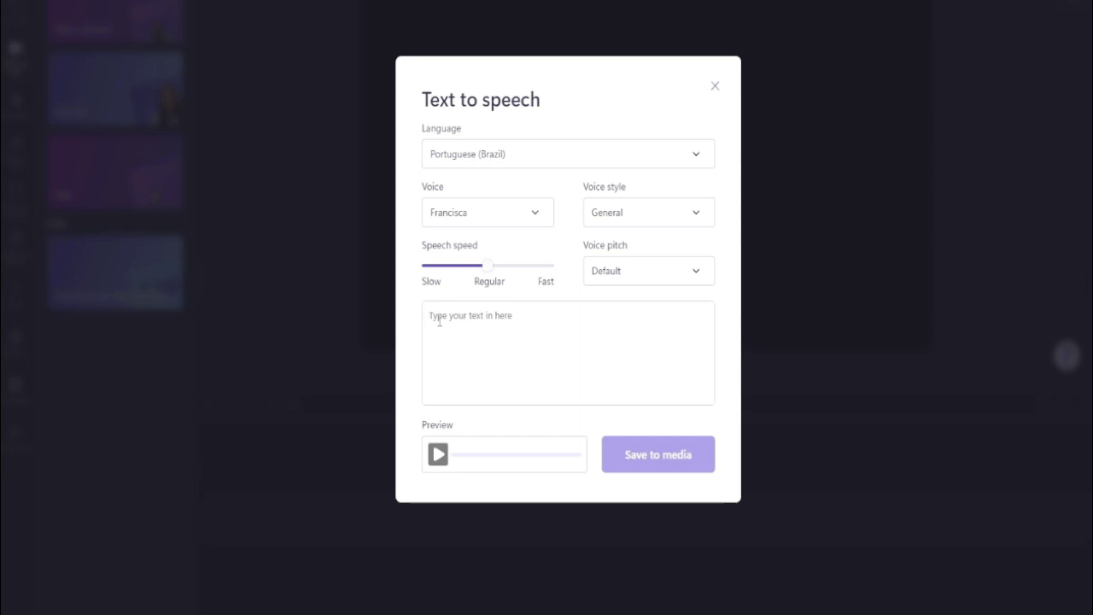
- Paste the copied story paragraphs as the text-to-speech text and preview the narration
click(439, 321)
key(ctrl+v)
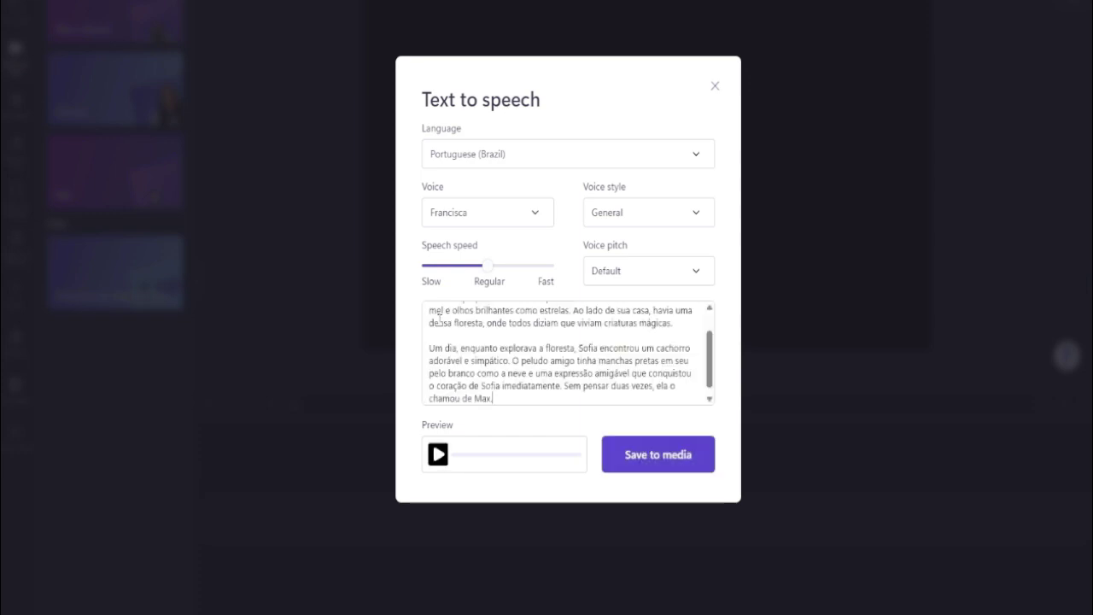
click(438, 457)
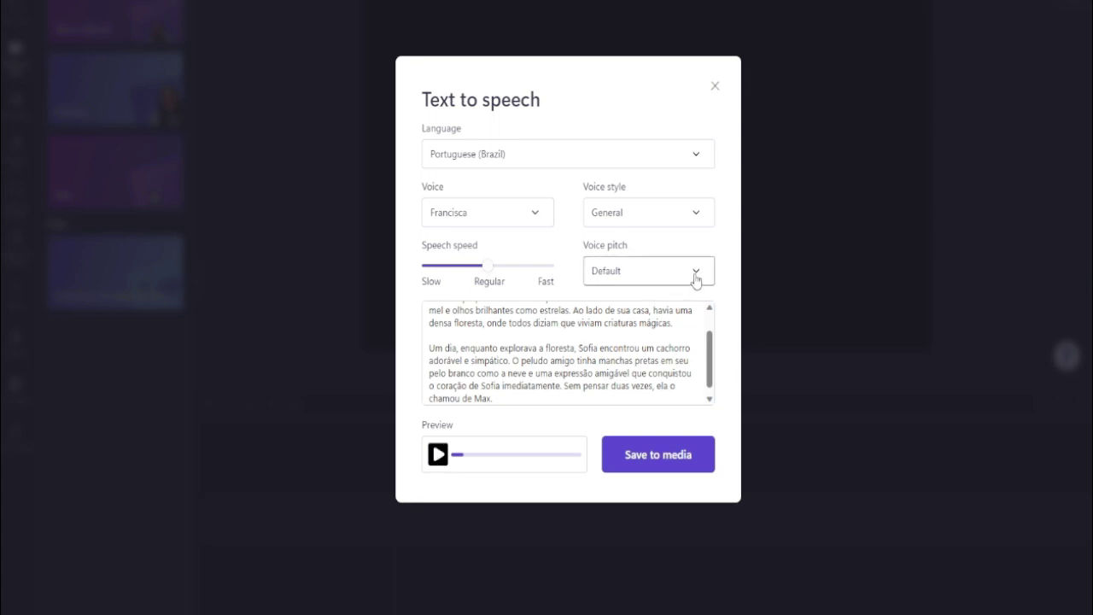
- Set the narration voice to Leticia with a High voice pitch, then preview it and review the text
click(536, 218)
scroll(478, 410, down, 3)
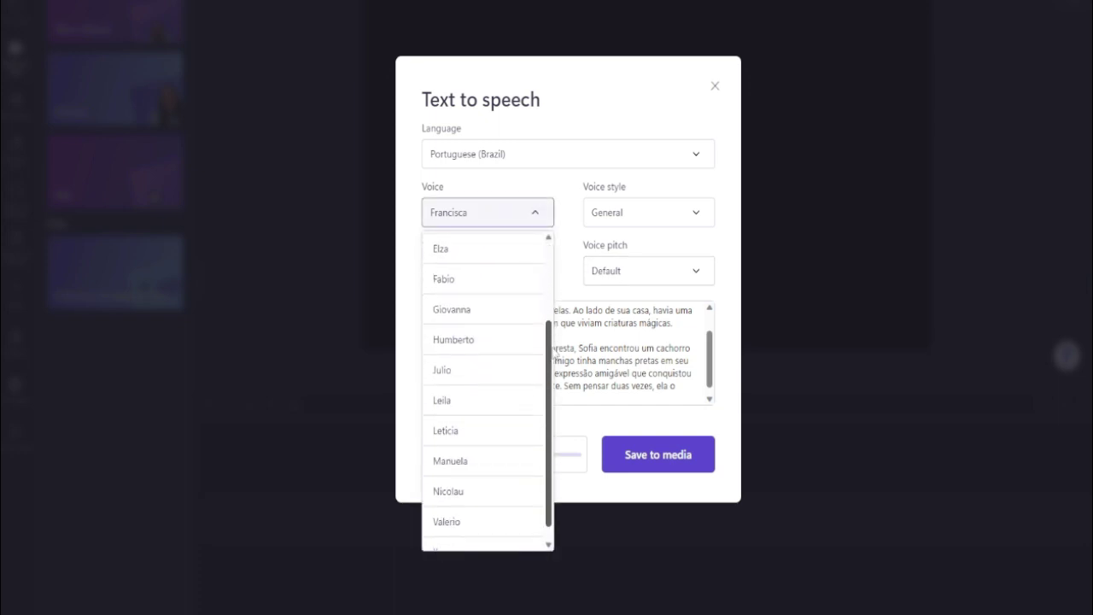
click(443, 416)
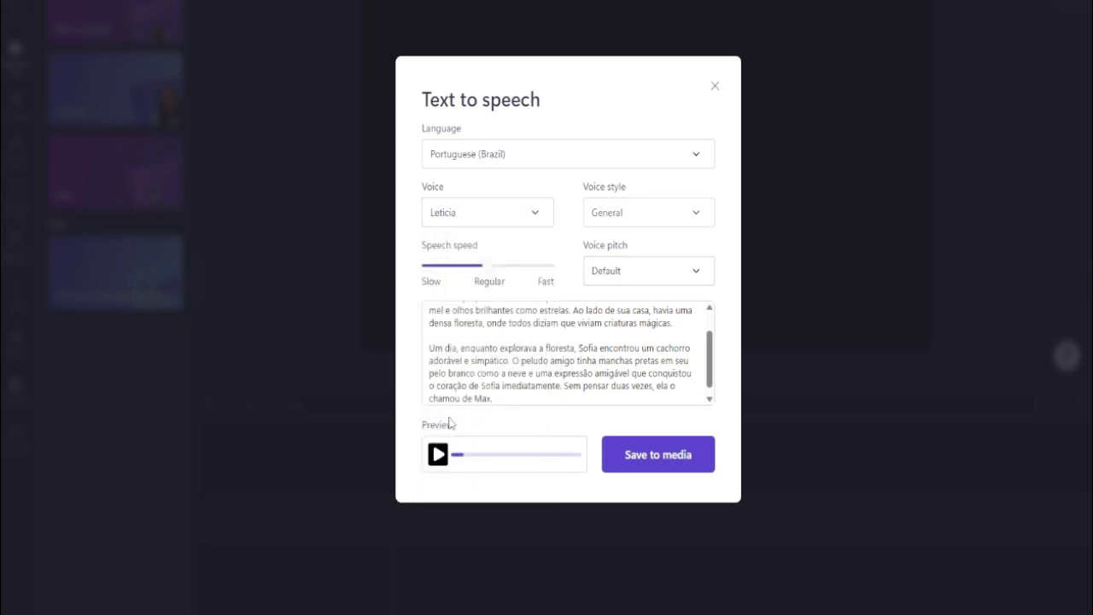
click(696, 279)
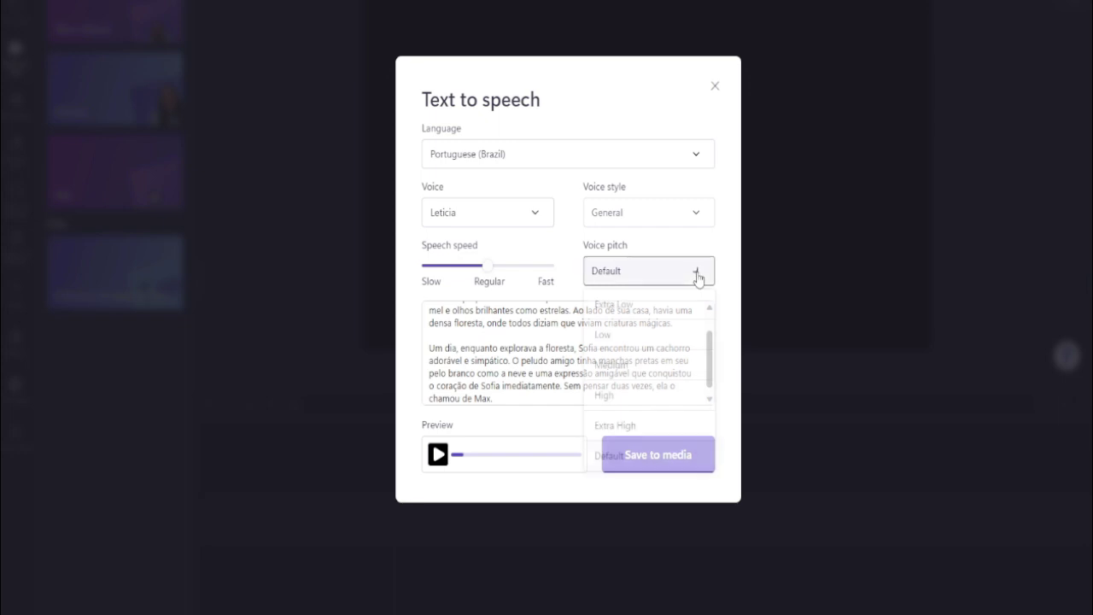
click(607, 397)
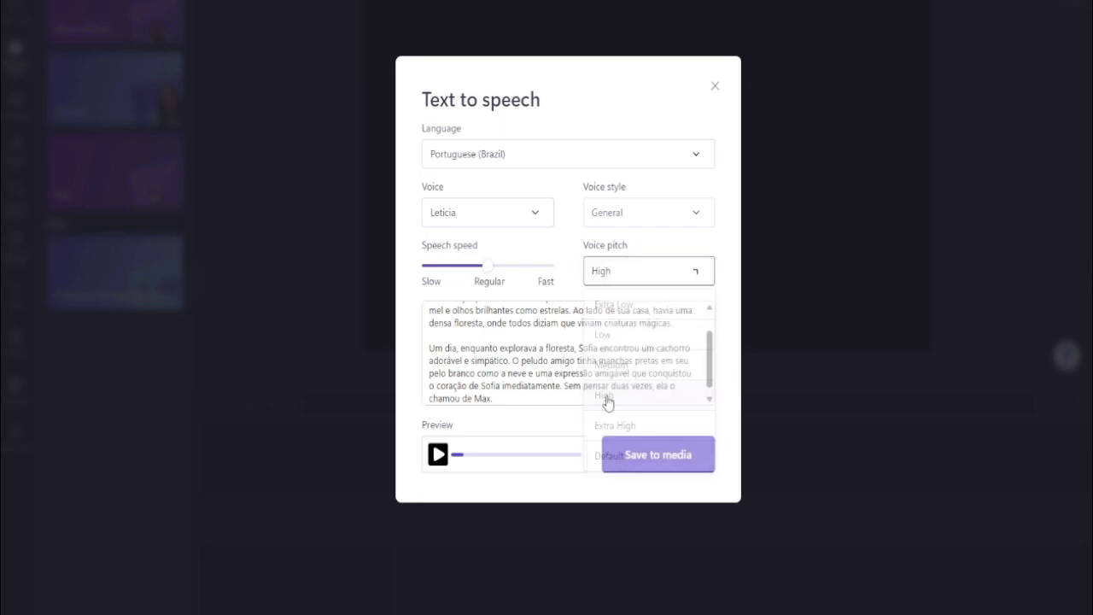
click(437, 455)
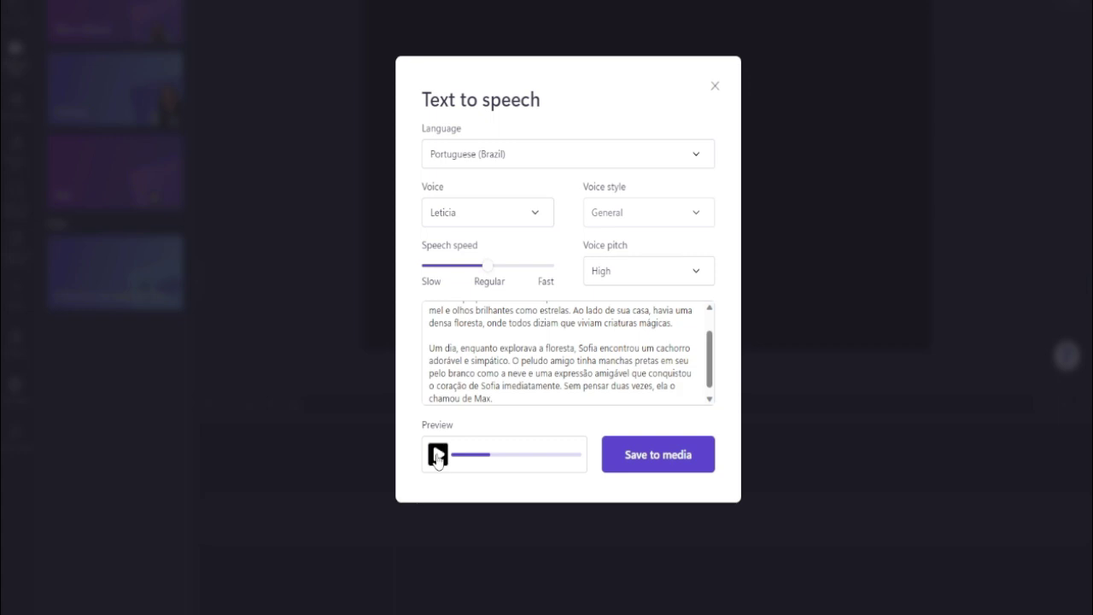
click(437, 457)
scroll(711, 359, up, 2)
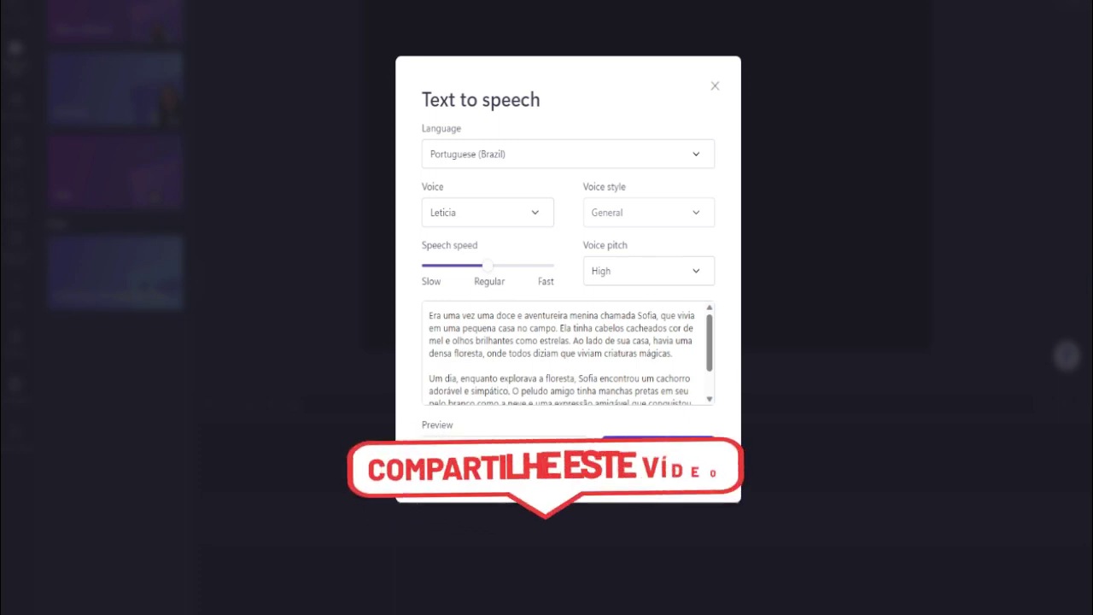
- Save the narration to the project's media and place it at the start of the timeline
click(658, 446)
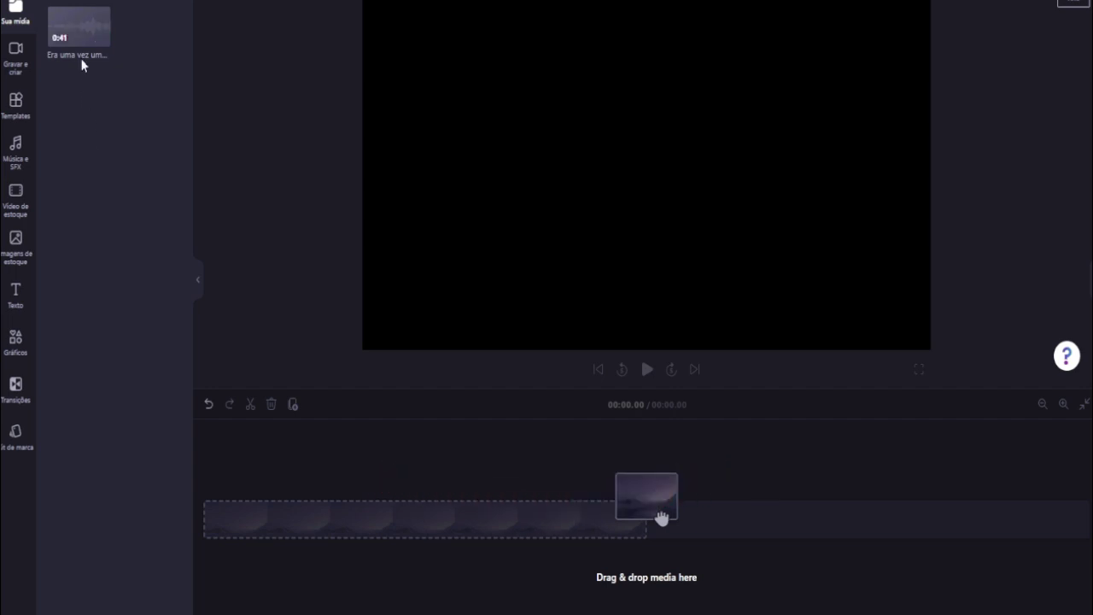
mouse_move(69, 28)
drag(69, 27, 268, 524)
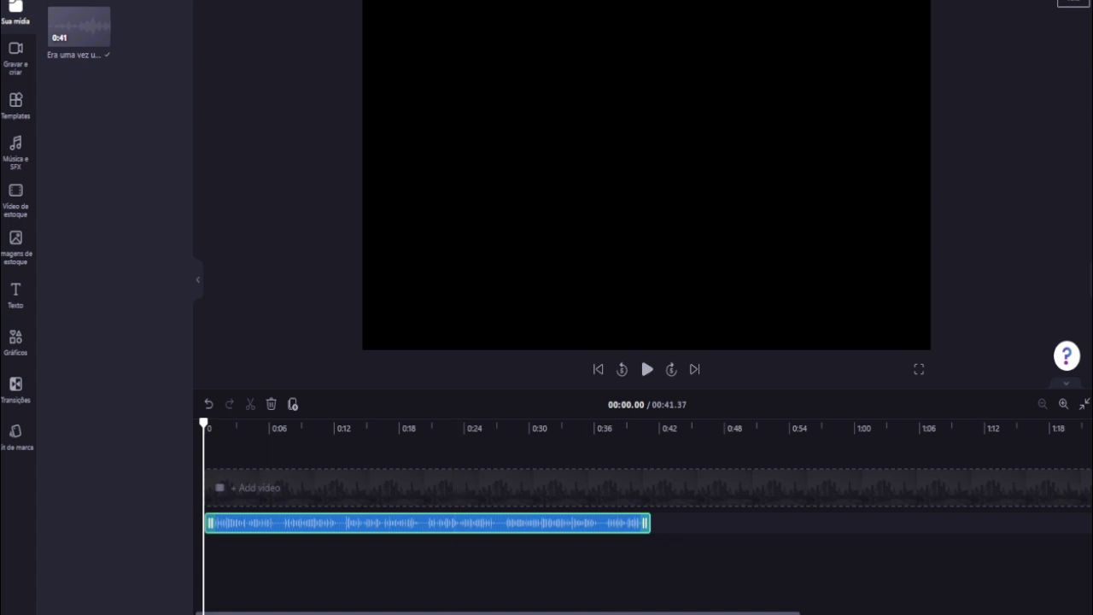
- Export the Clipchamp project as a video in 720p quality
click(1073, 3)
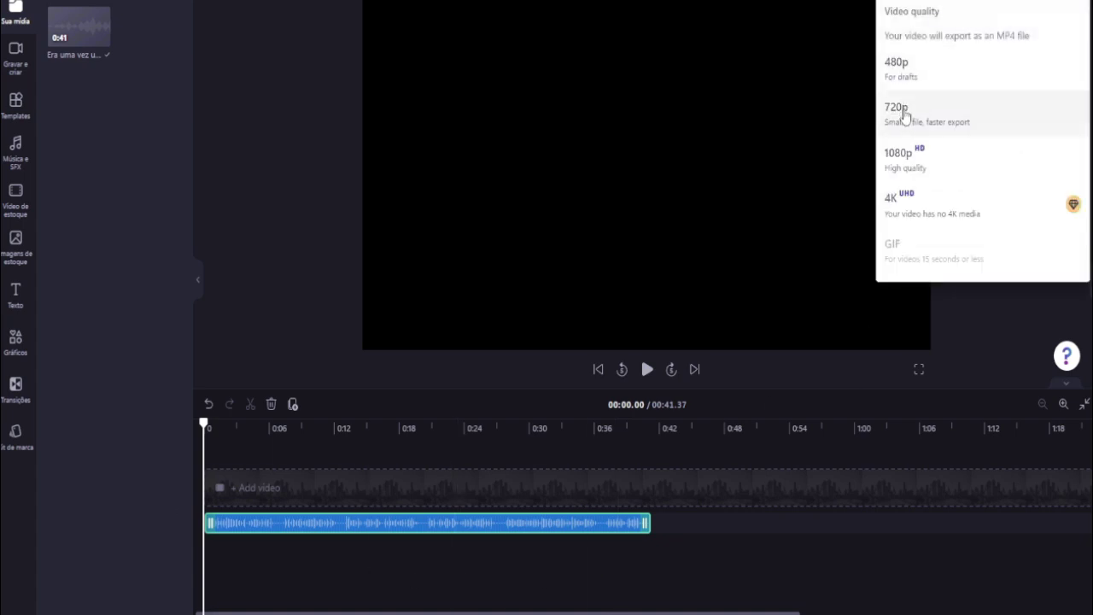
click(904, 116)
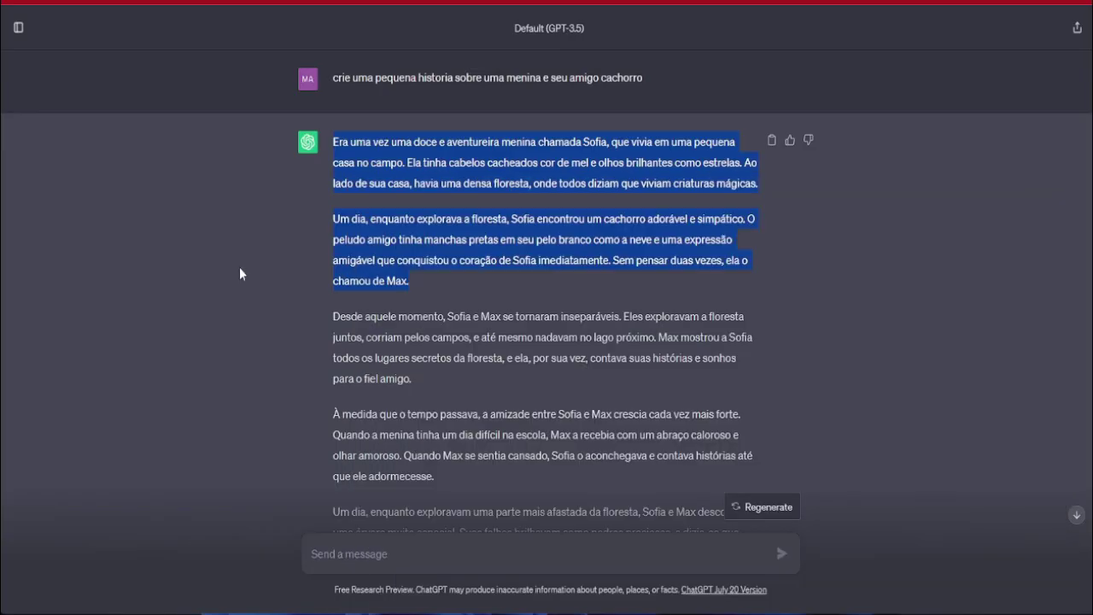
click(226, 277)
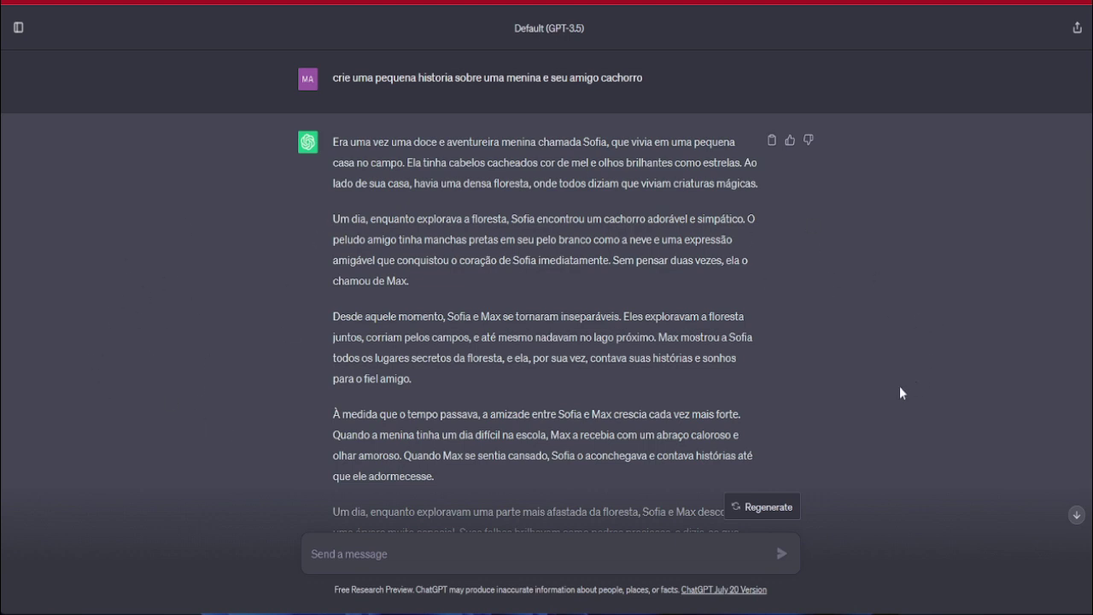
- Switch to Wondershare Filmora and import the media file "Vídeo sem título - Made with Clipchamp (1)"
mouse_move(584, 612)
click(557, 550)
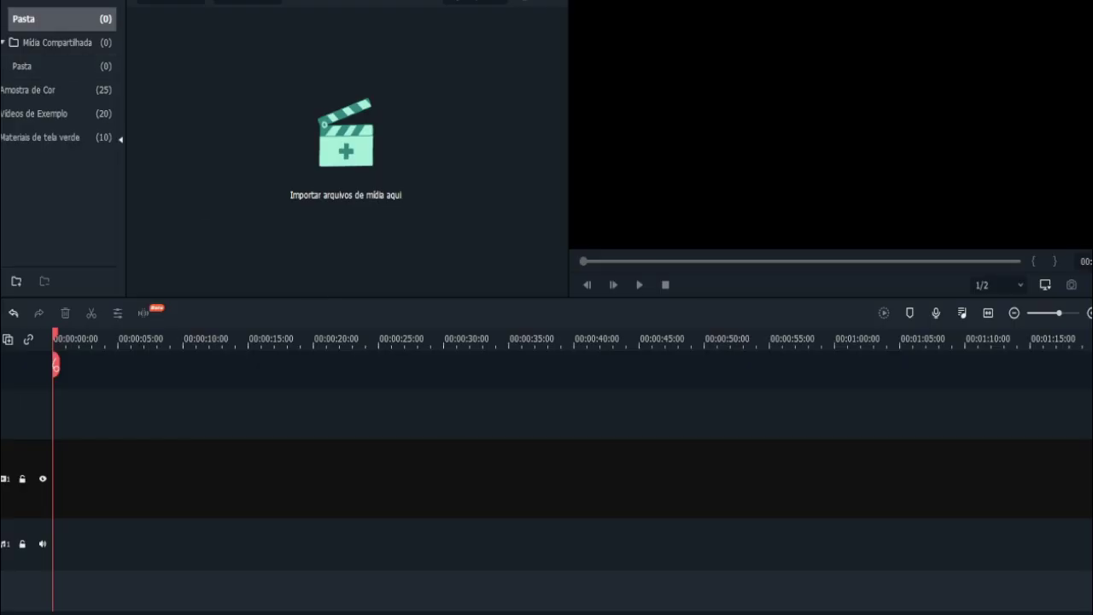
key(alt+f)
mouse_move(145, 21)
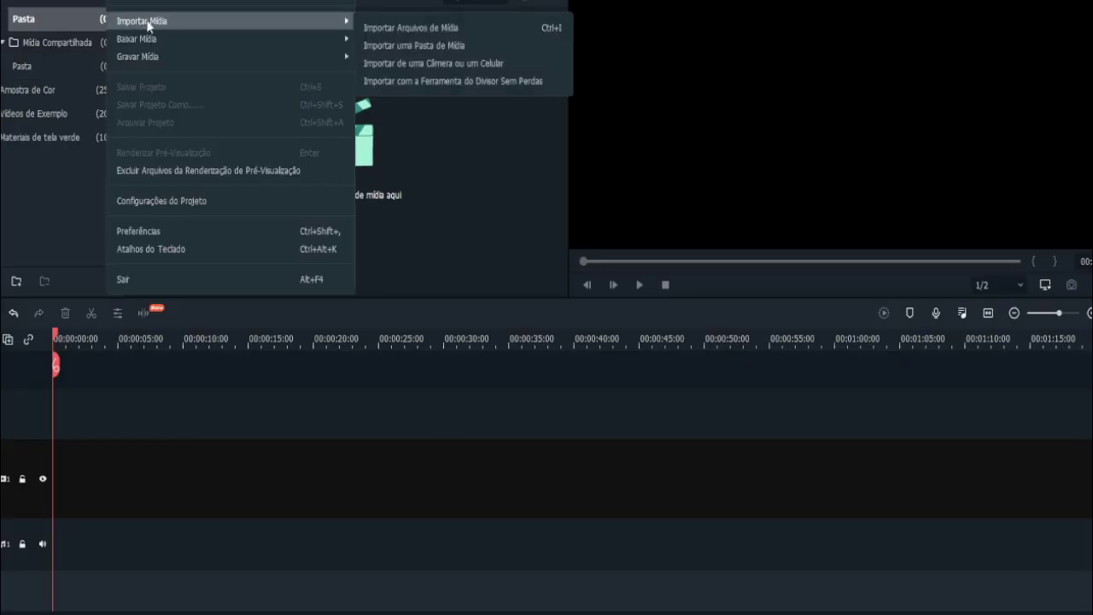
click(399, 29)
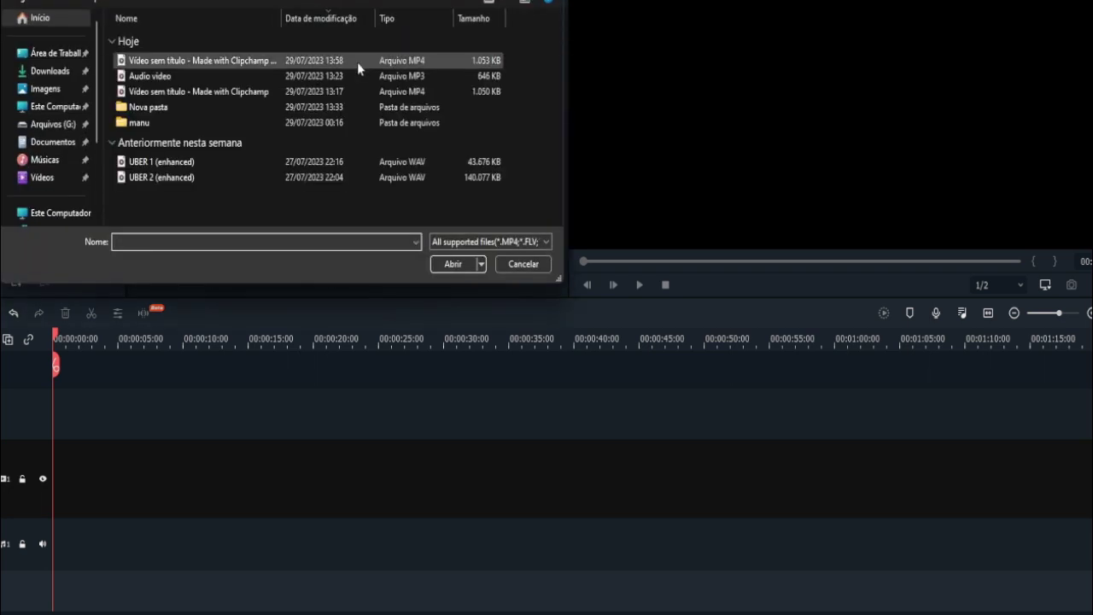
click(194, 62)
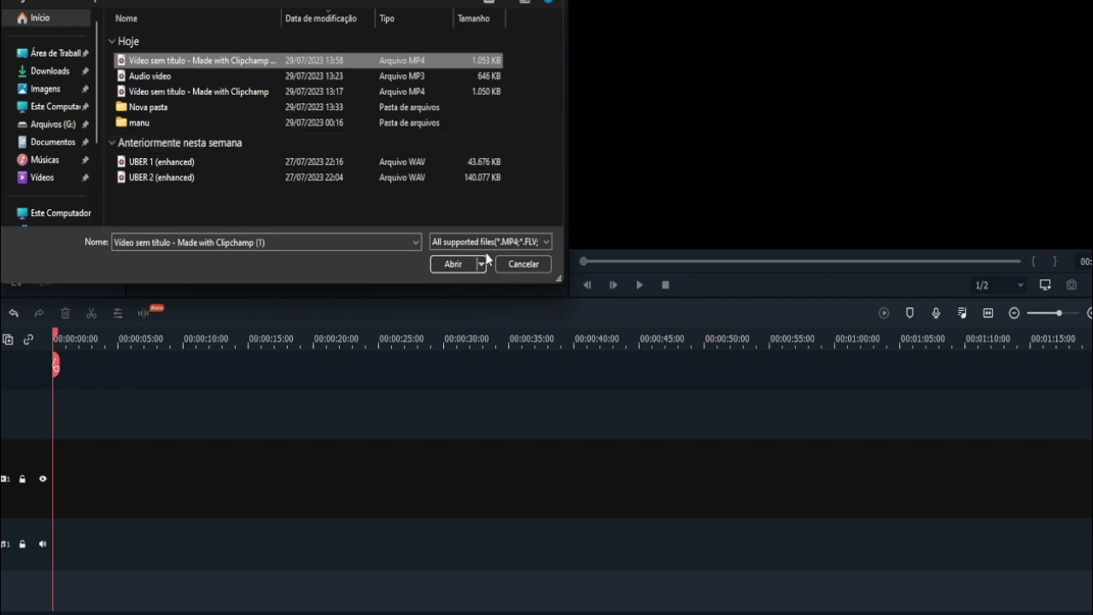
click(453, 265)
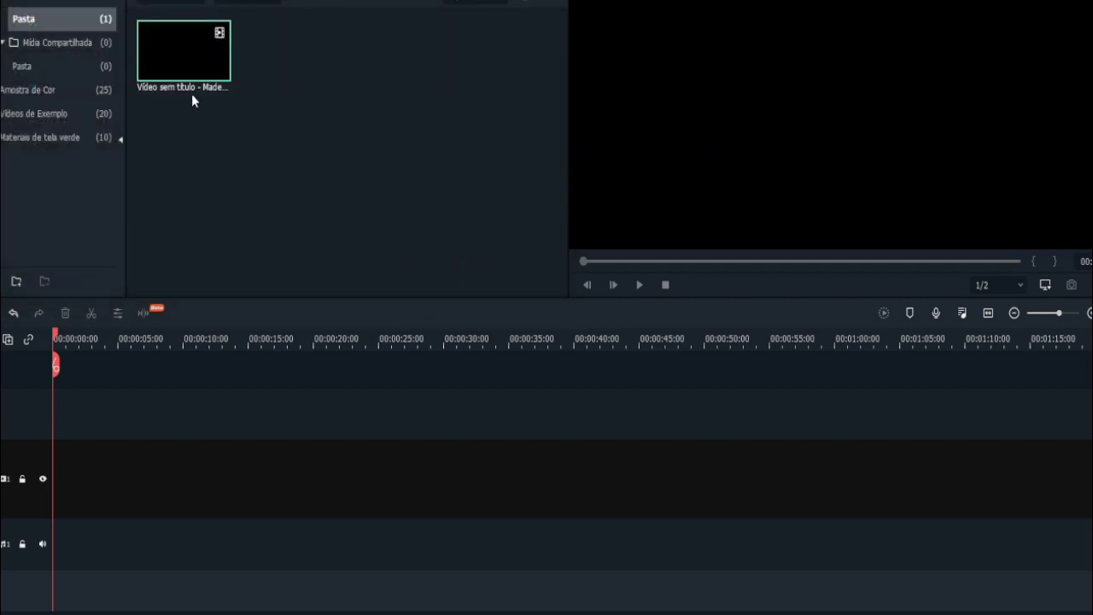
- Place the imported clip at the start of video track 1, matching the project settings to its 1280 x 720 30fps
drag(192, 97, 82, 465)
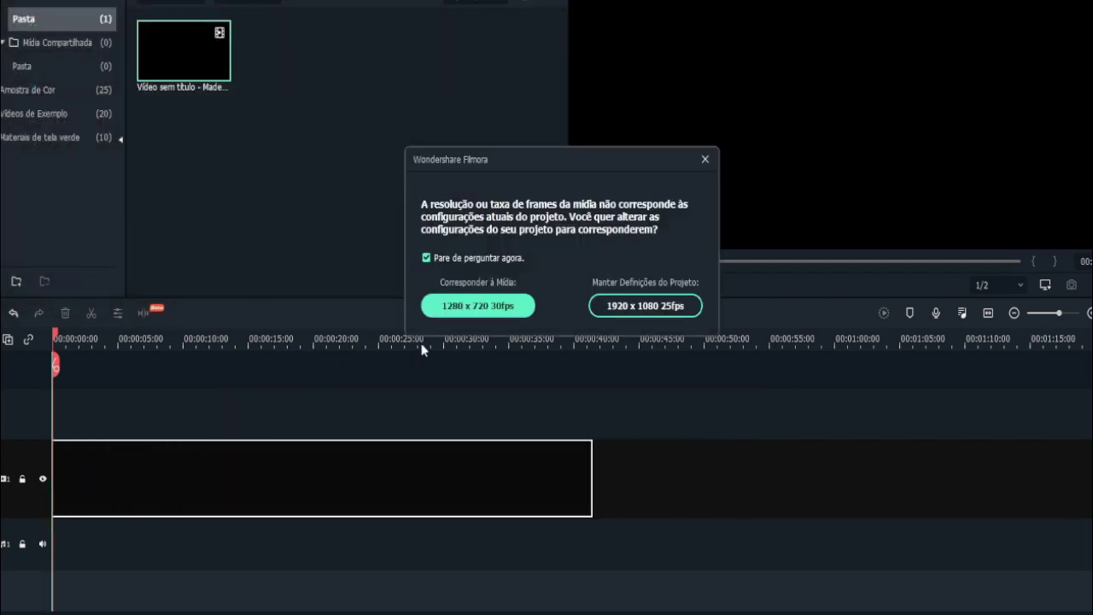
click(465, 309)
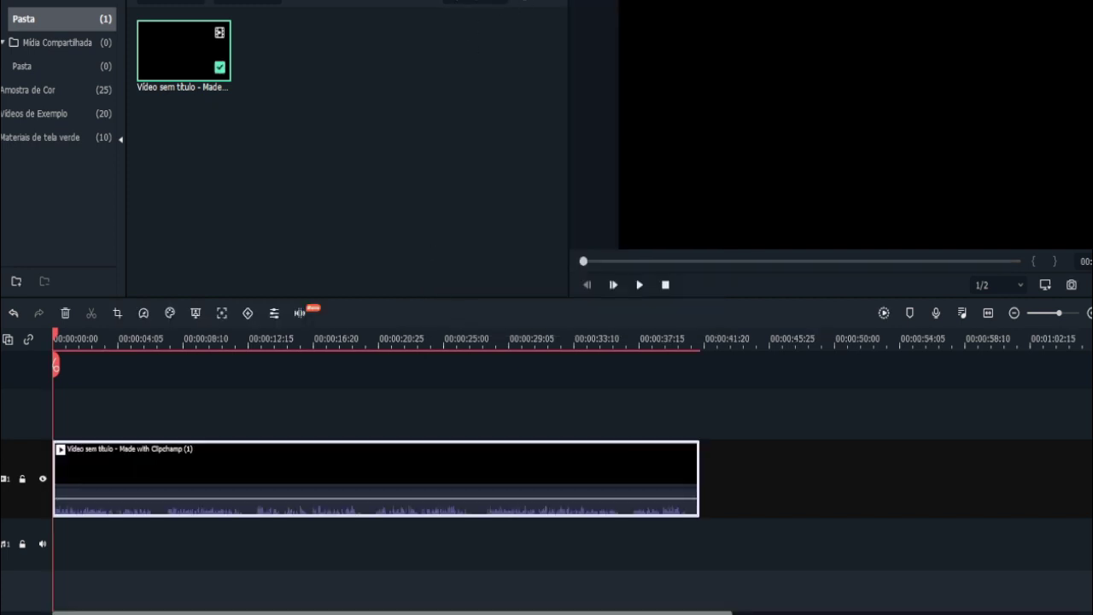
- Export the timeline to a local MP3 file named "Meu" and play the exported file from the desktop
key(ctrl+e)
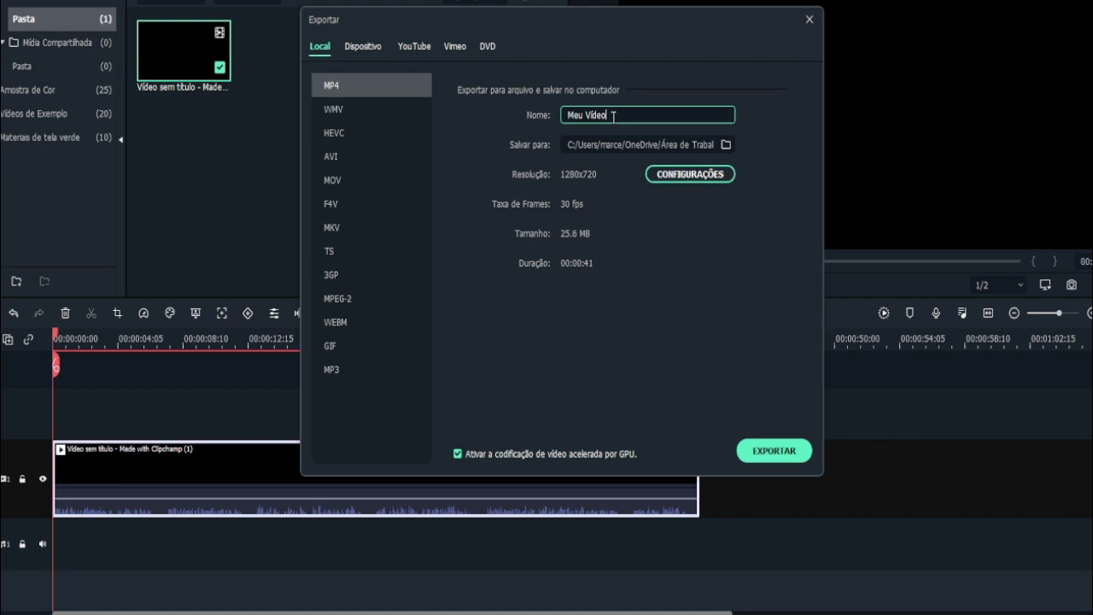
drag(613, 116, 589, 115)
key(BackSpace)
click(353, 367)
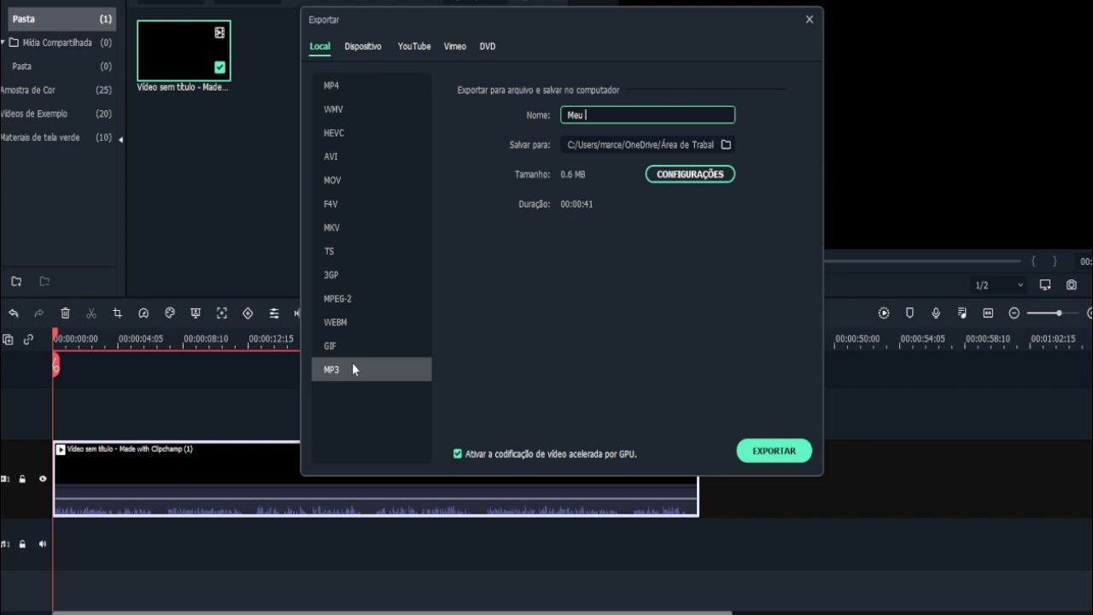
click(776, 455)
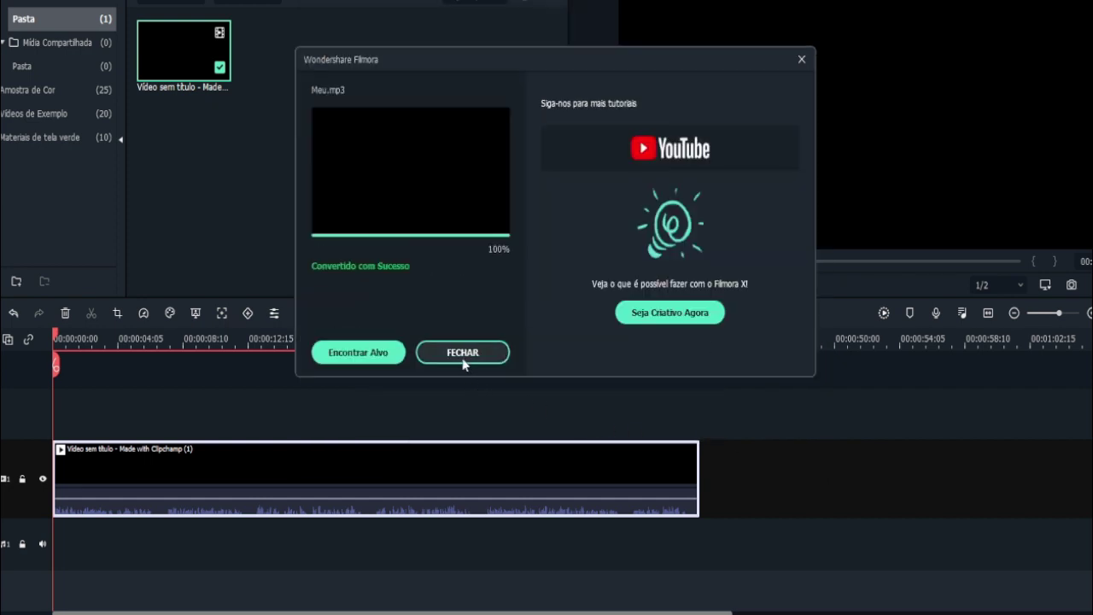
click(462, 357)
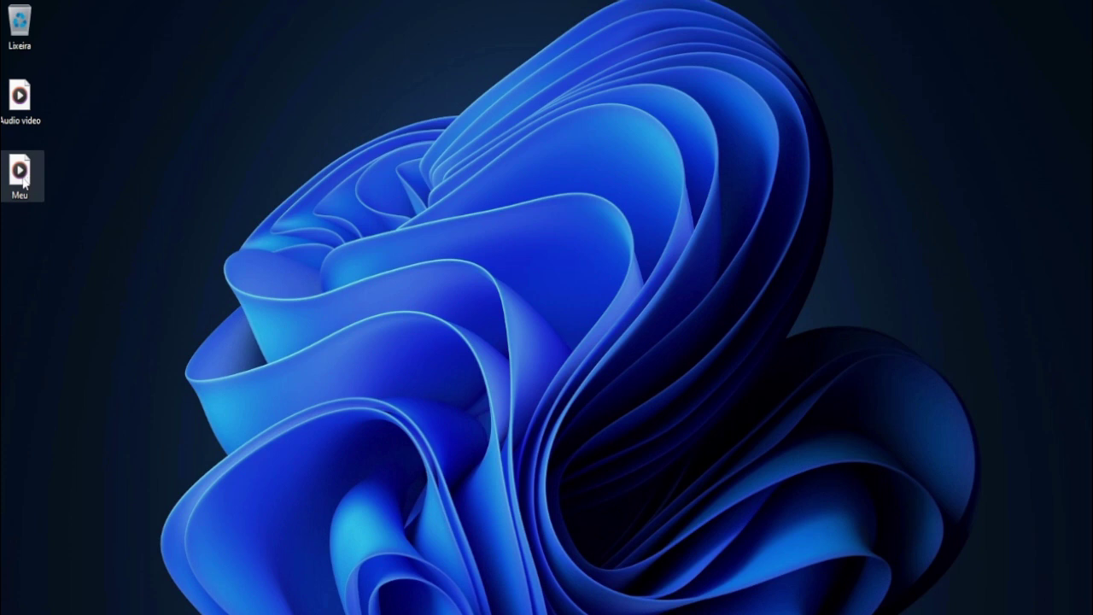
double_click(21, 175)
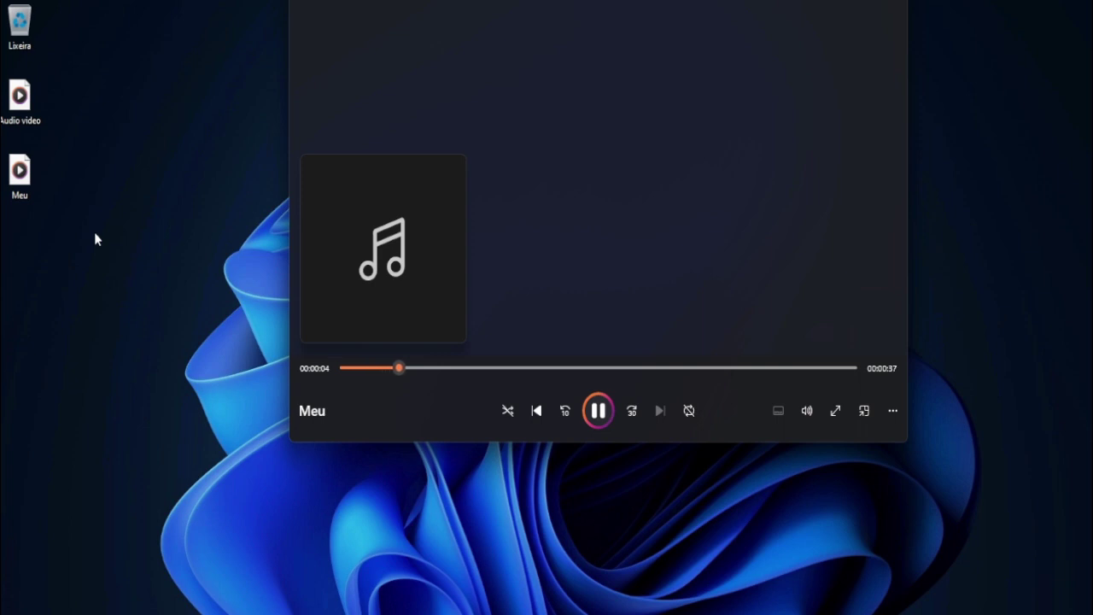
- Pause the playback of the exported audio and close the media player
click(595, 419)
key(alt+F4)
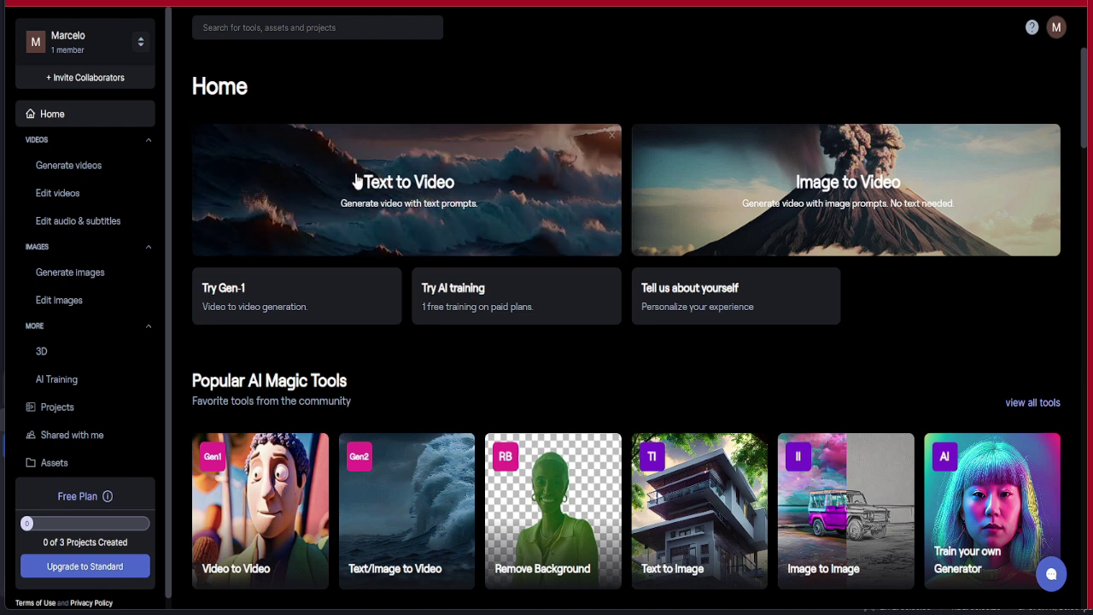
- Switch to the ChatGPT story conversation and send the prompt "traduza a historia acima para ingles"
click(402, 197)
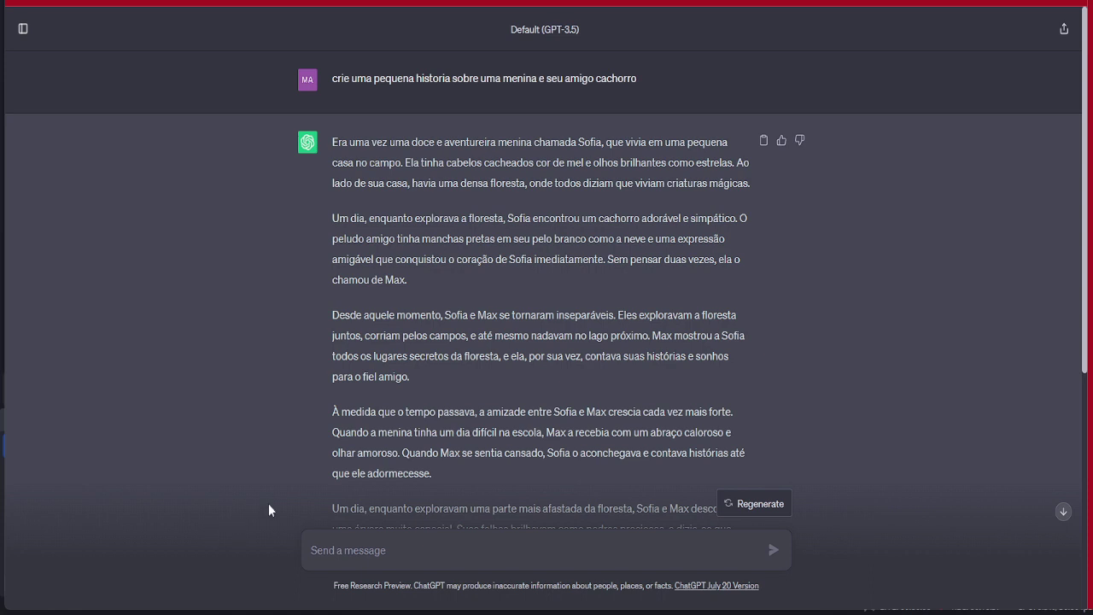
right_click(344, 552)
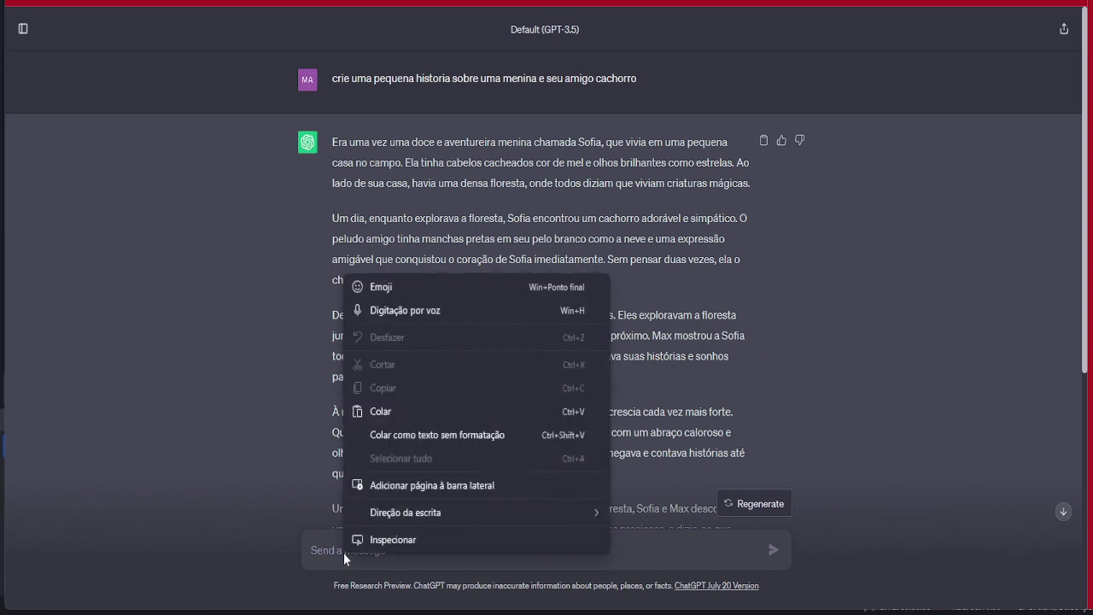
click(385, 411)
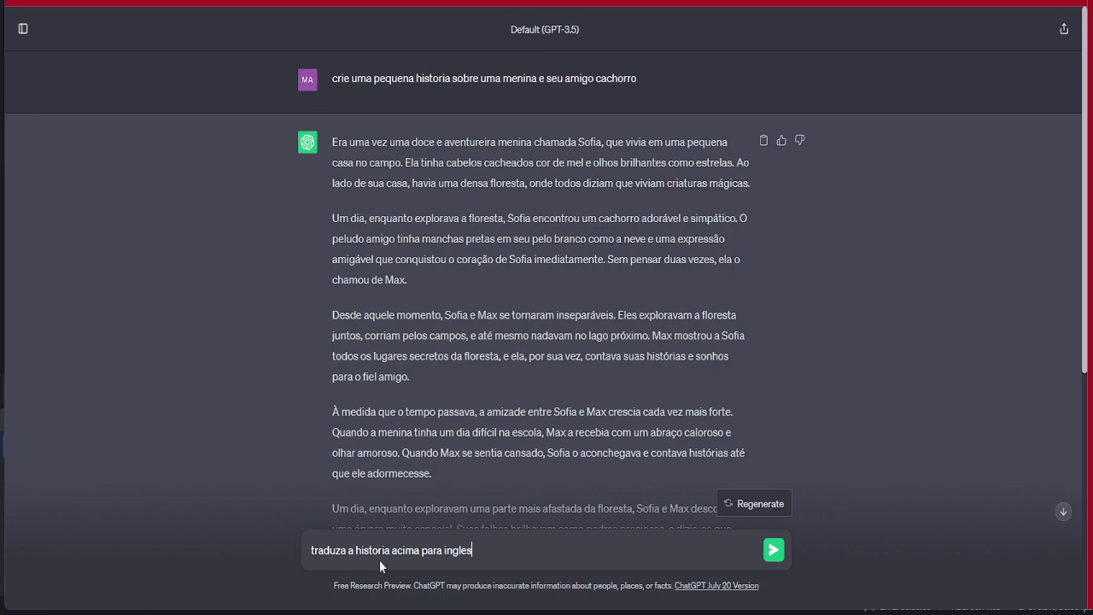
click(777, 551)
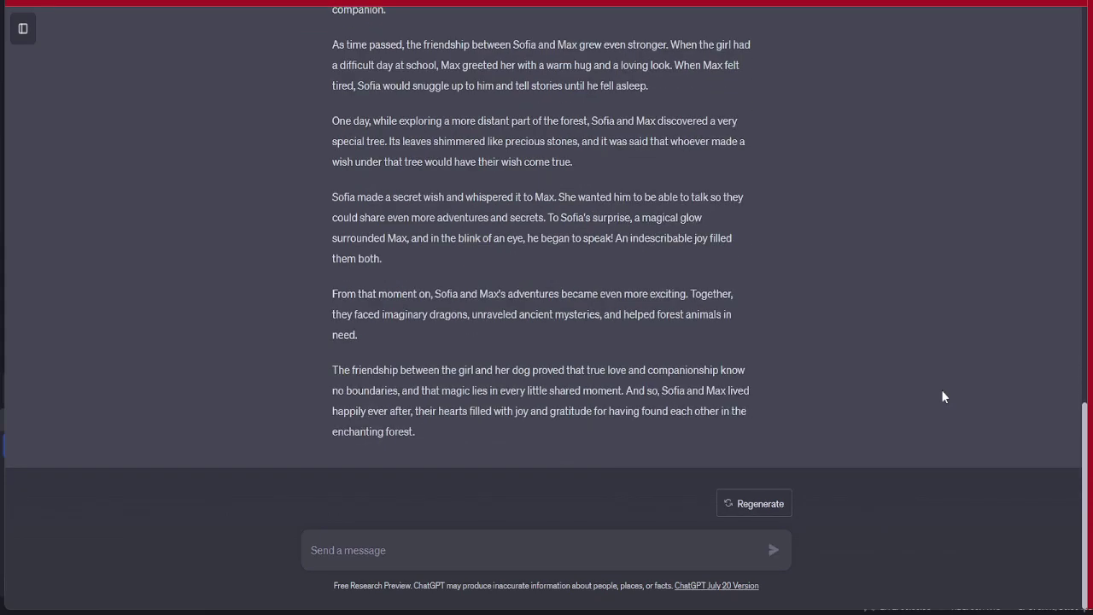
- Copy the first paragraph of the English translation, beginning "Once upon a time"
scroll(943, 396, up, 5)
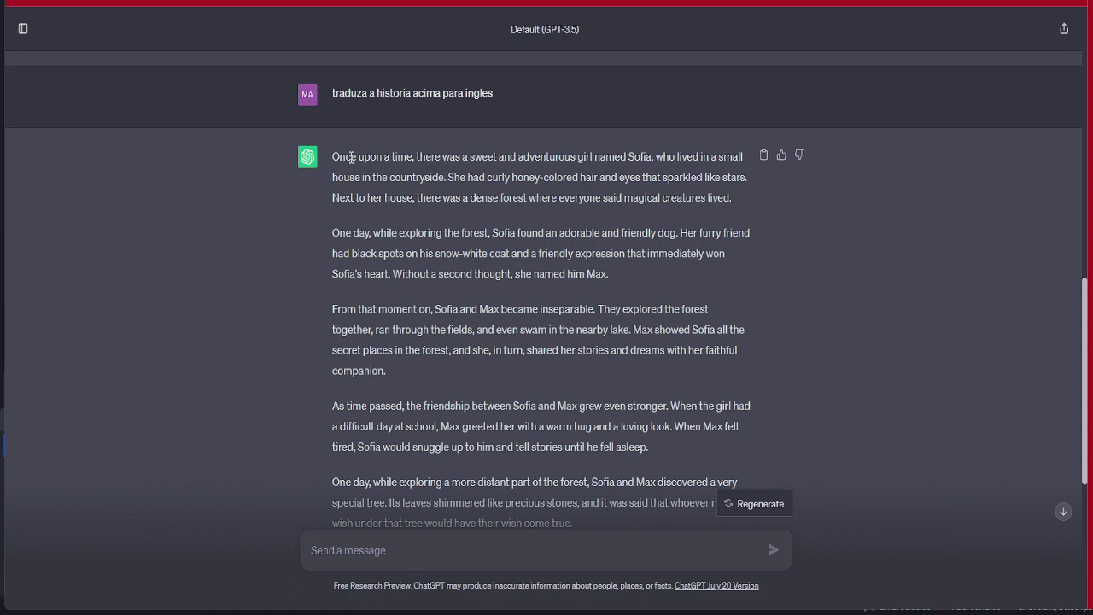
drag(751, 199, 332, 160)
key(ctrl+c)
right_click(411, 162)
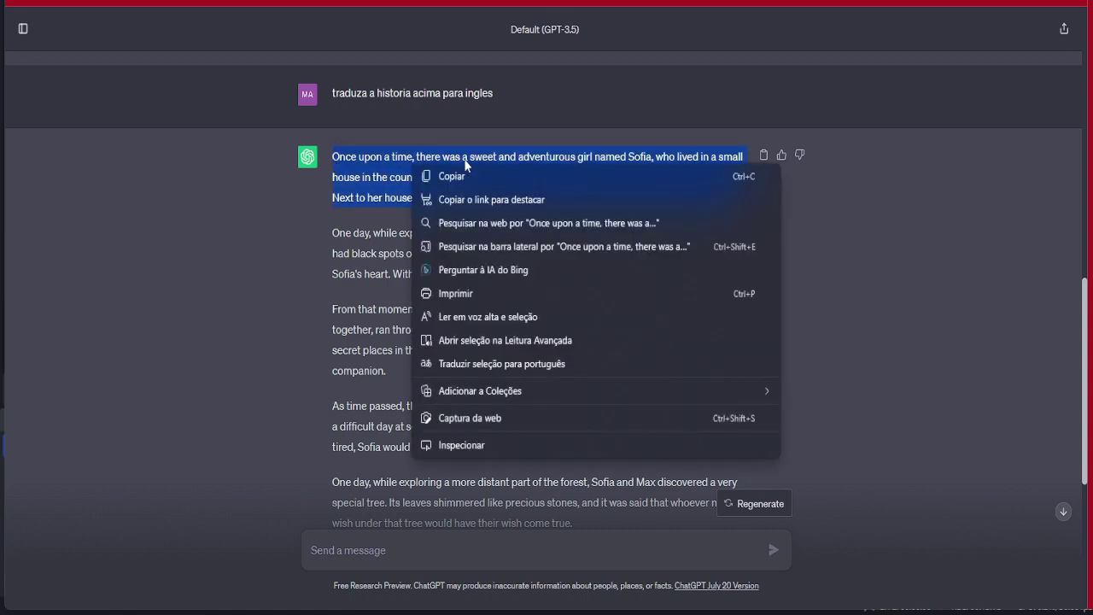
click(460, 170)
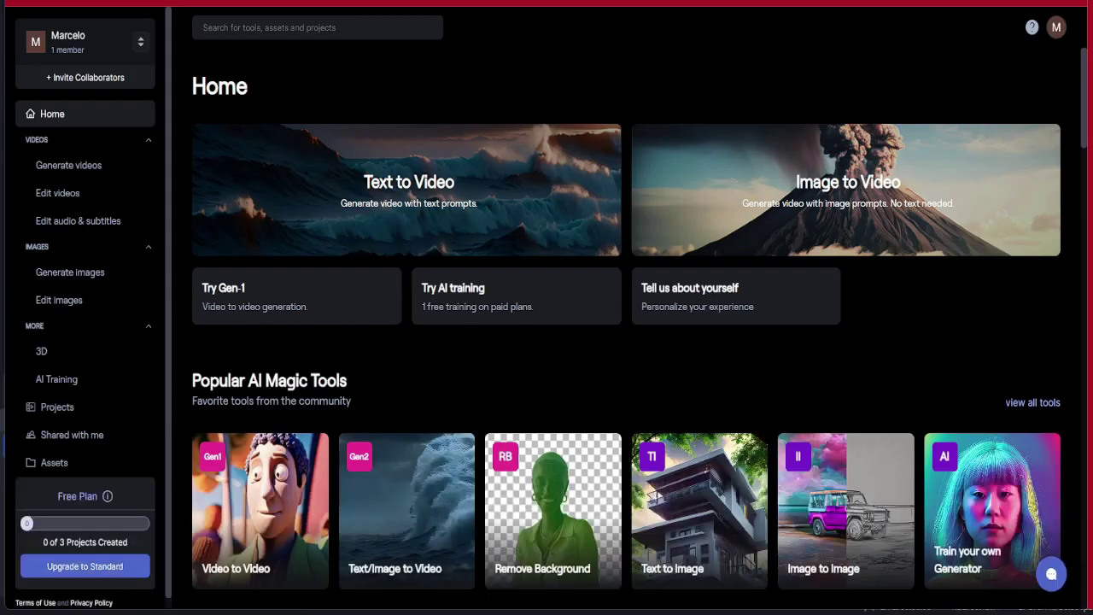
- Switch to Runway's Text to Video tool, paste the copied paragraph as the prompt and generate free previews
click(394, 196)
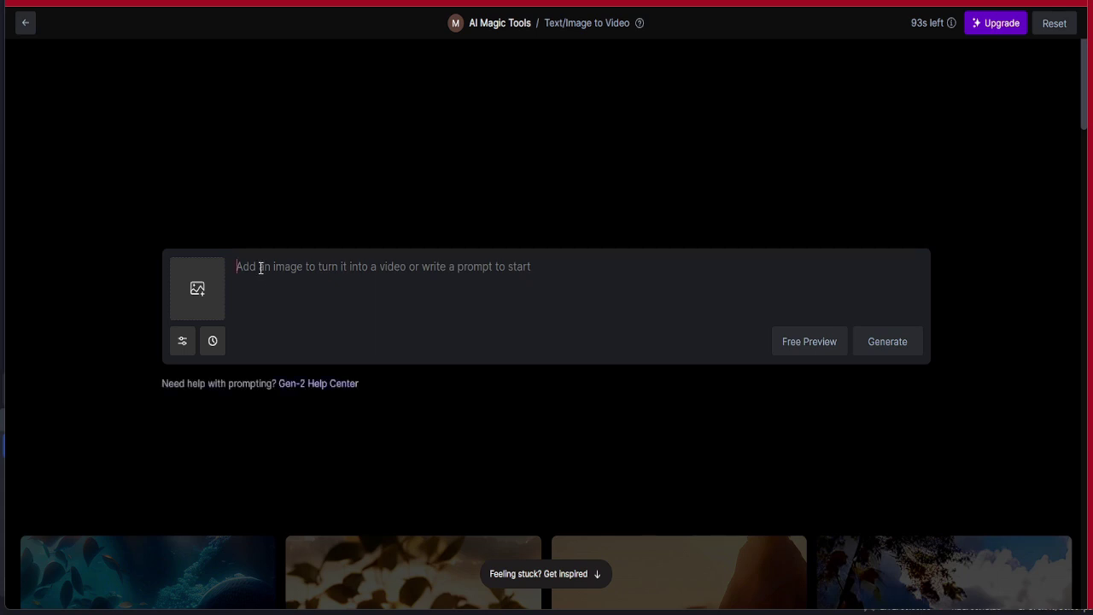
right_click(260, 268)
click(304, 401)
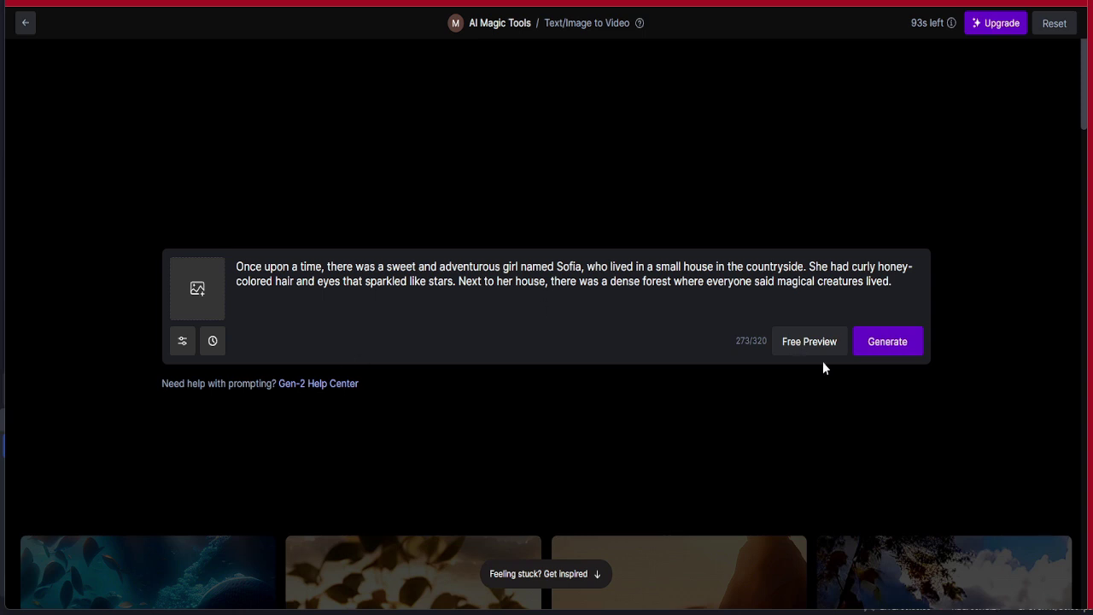
click(801, 346)
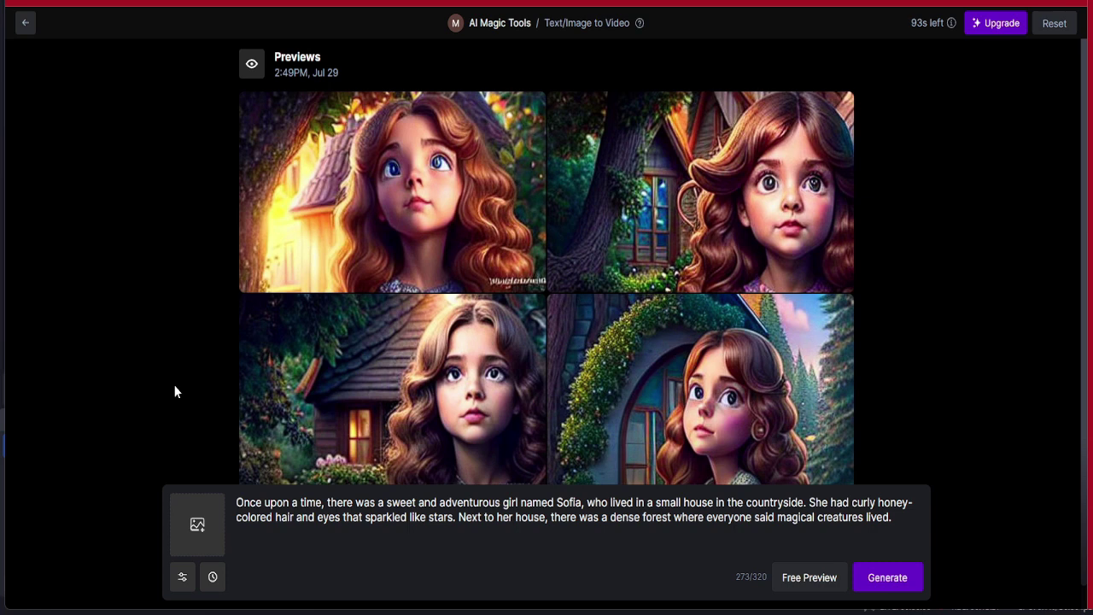
- Select the preview of the girl beside the ivy-covered arched doorway and generate the Gen-2 video
scroll(921, 235, down, 1)
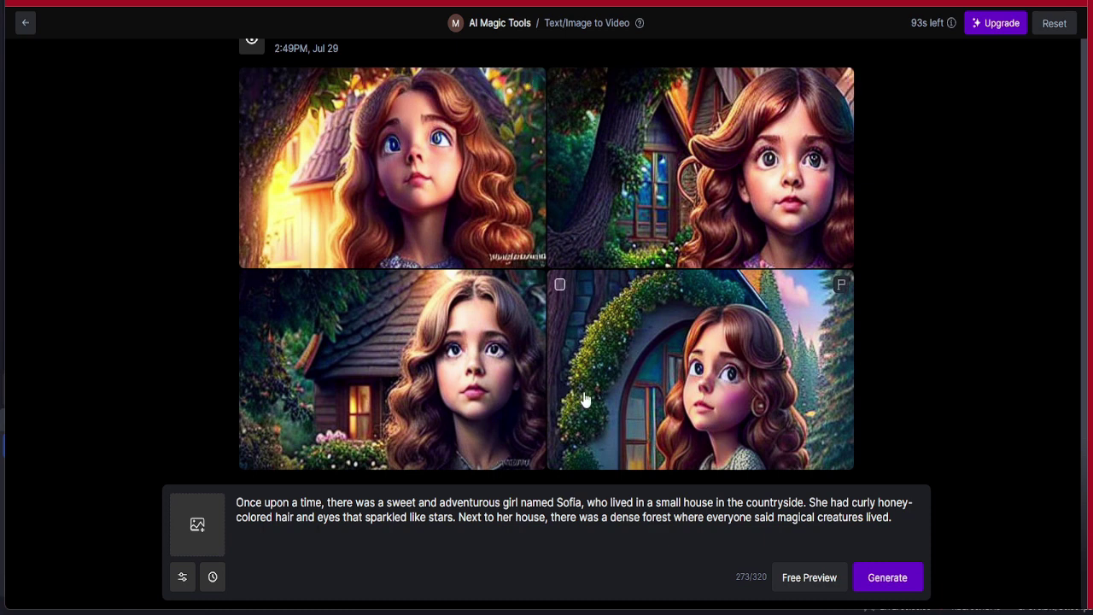
click(693, 373)
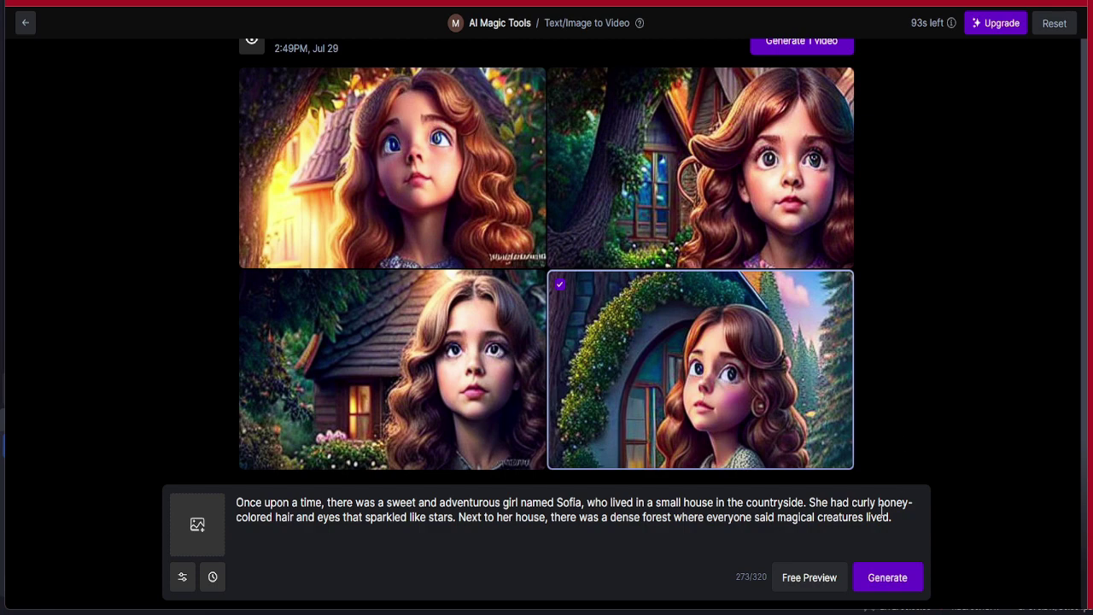
click(885, 586)
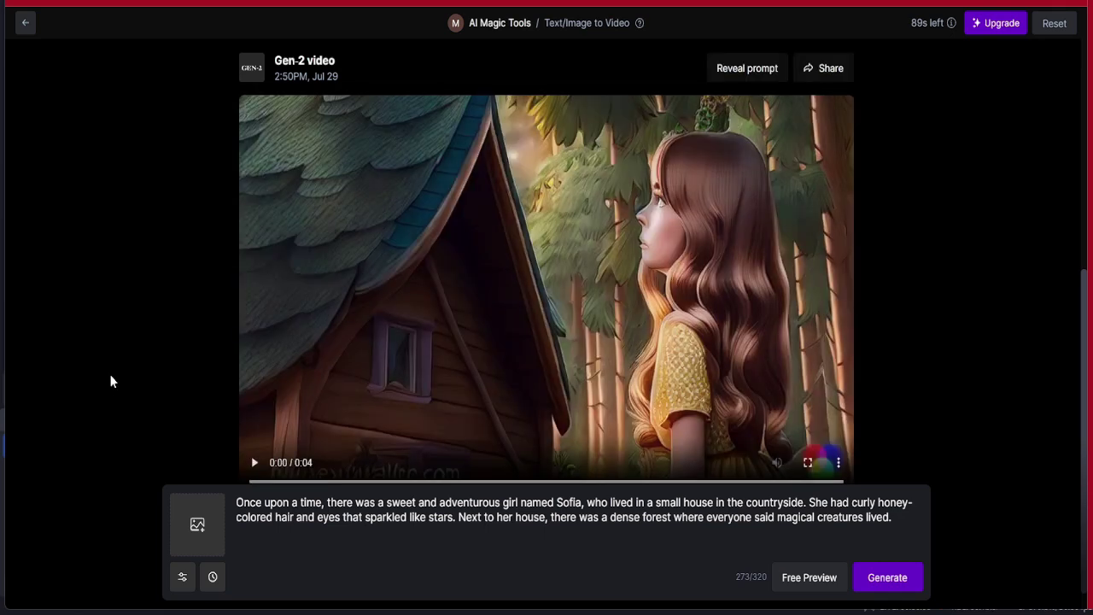
- Play the generated Gen-2 video and download it as an MP4
click(253, 464)
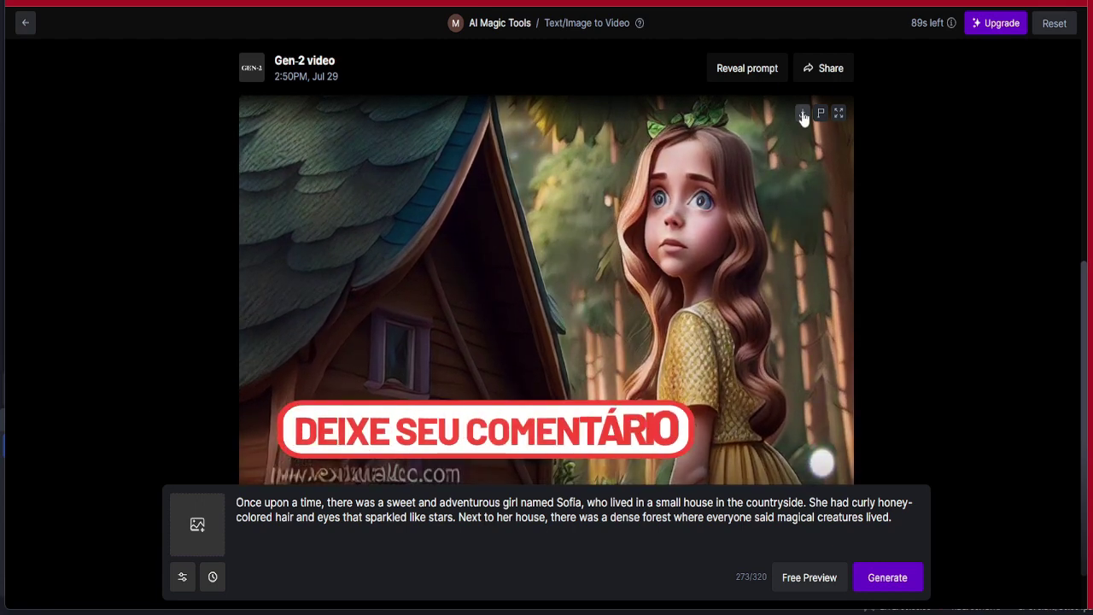
click(802, 113)
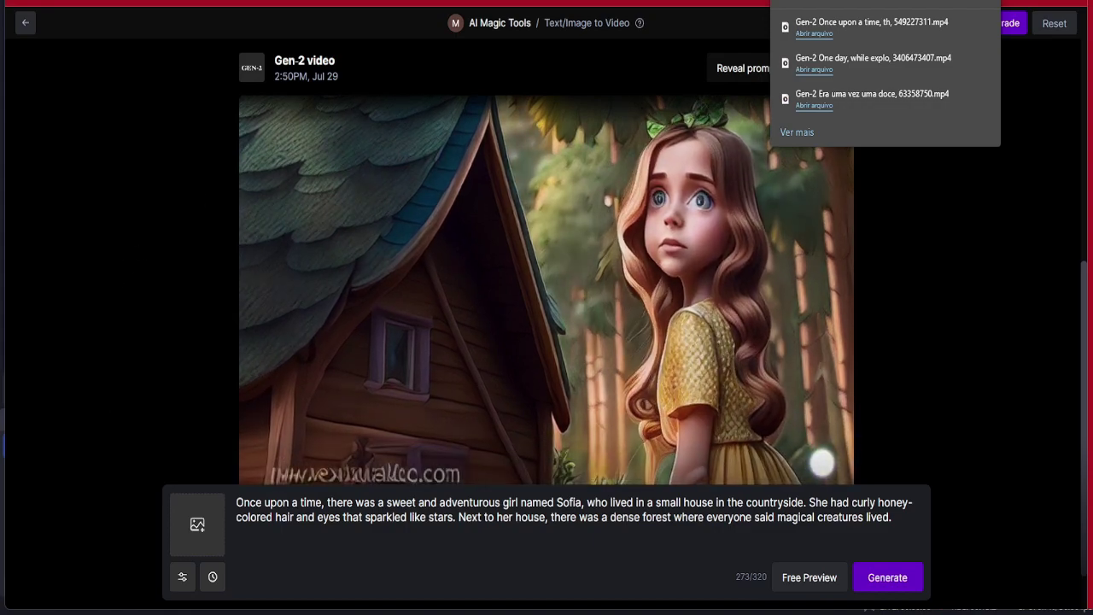
- Copy the second paragraph of the English story, beginning "One day, while exploring the forest", in ChatGPT and return to Runway
key(ctrl+Tab)
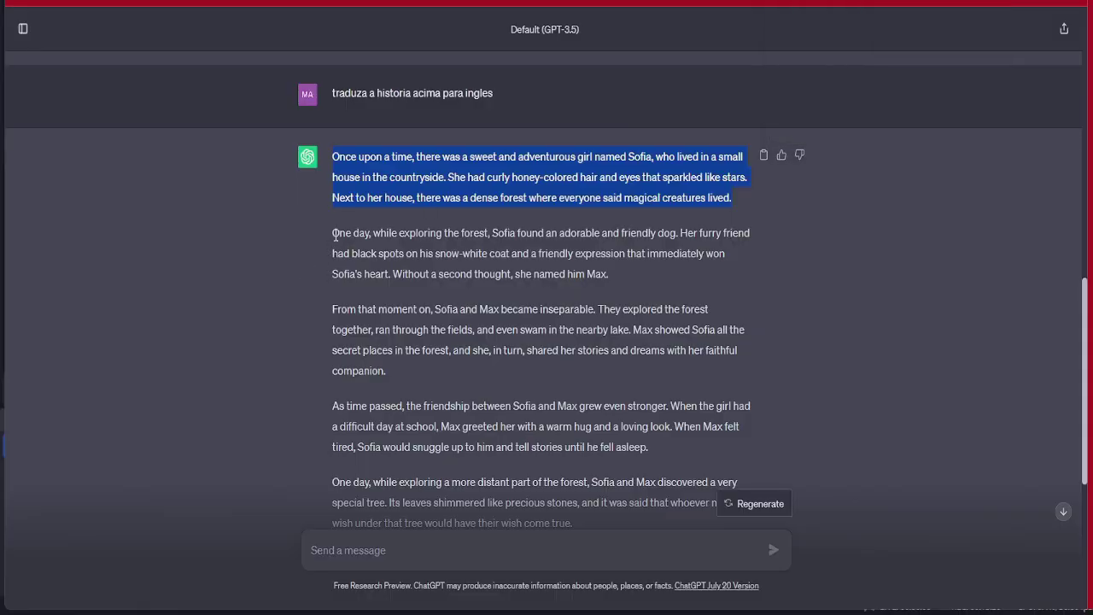
drag(335, 235, 608, 275)
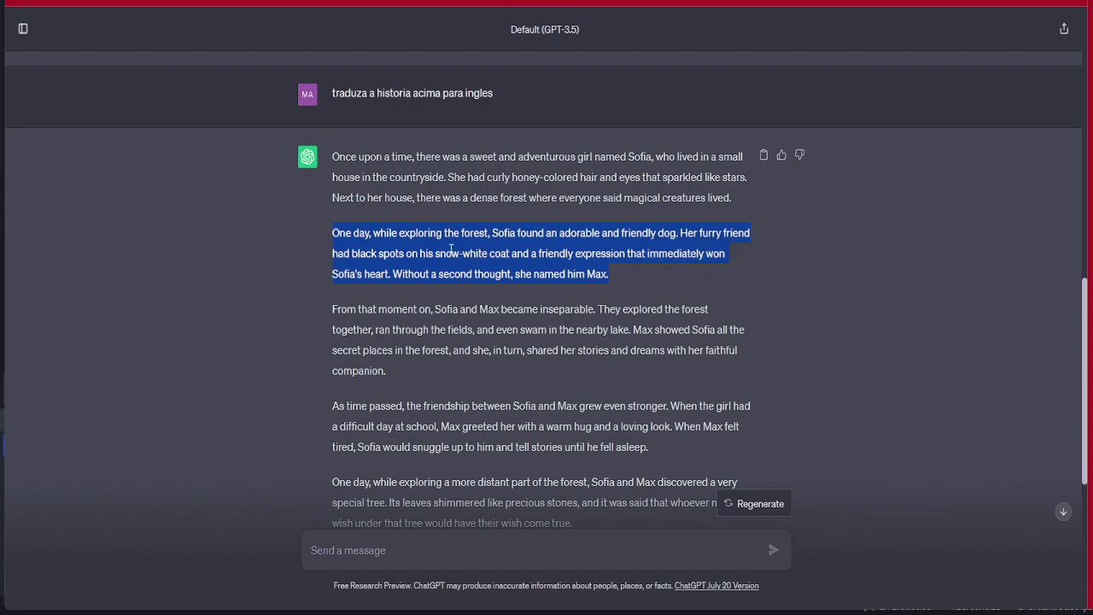
key(ctrl+Tab)
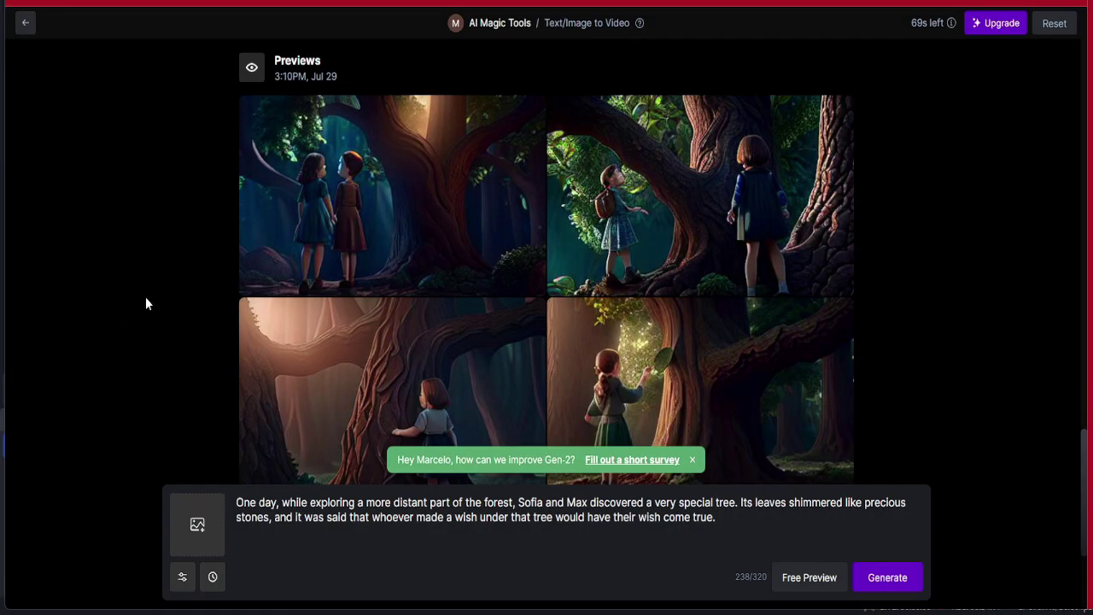
- Select the preview of two children standing together before the large tree for the special-tree prompt
click(319, 197)
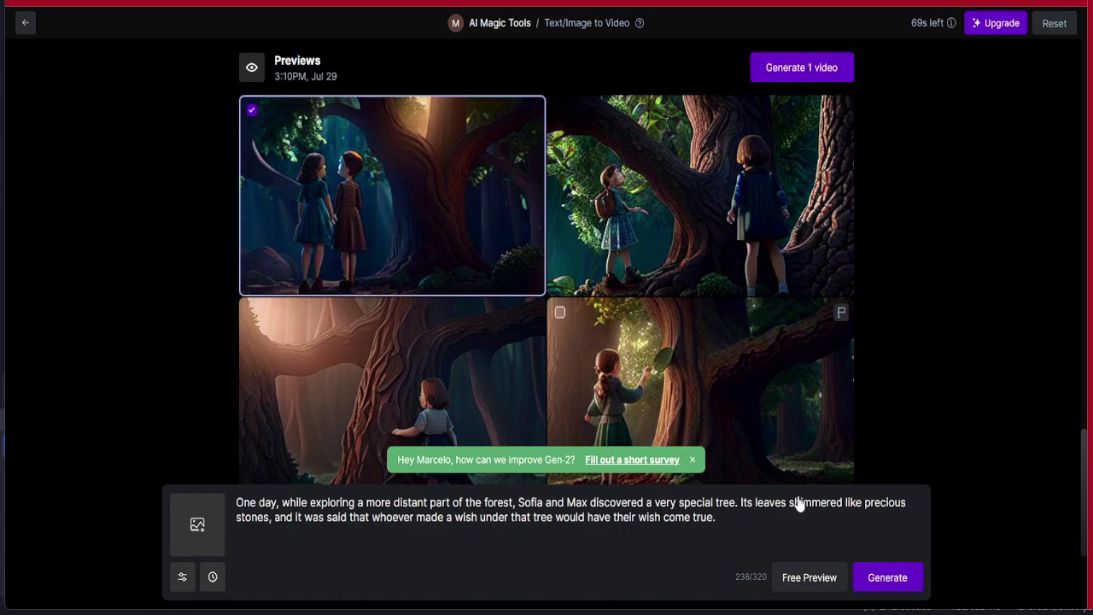
scroll(979, 290, down, 5)
scroll(978, 283, up, 5)
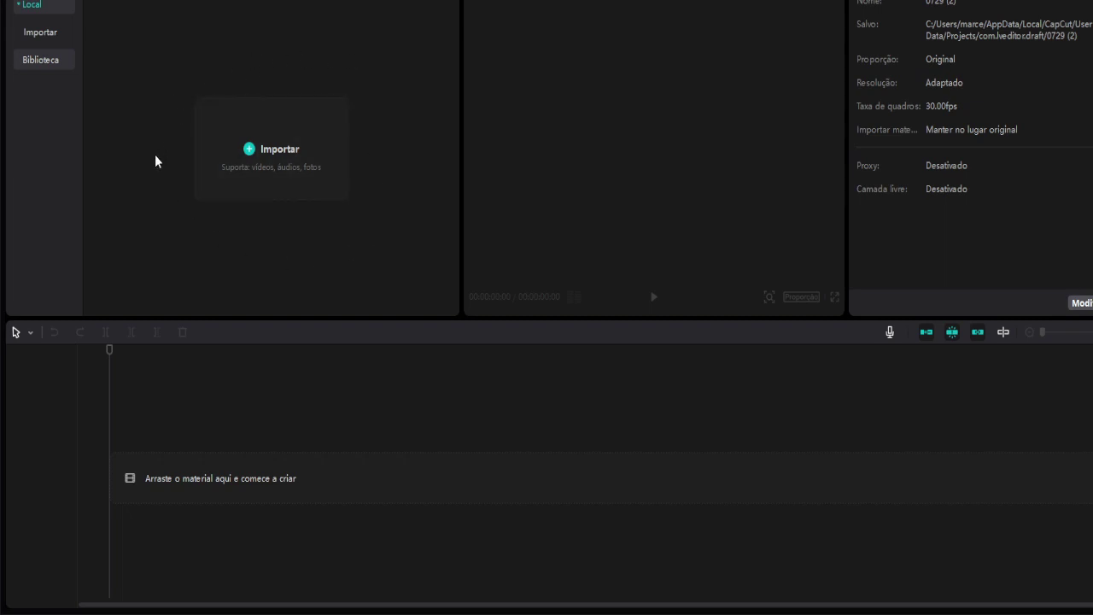
- Switch to CapCut and import meu áudio and all nine MP4 clips from the folder "Nova pasta (2)"
click(279, 154)
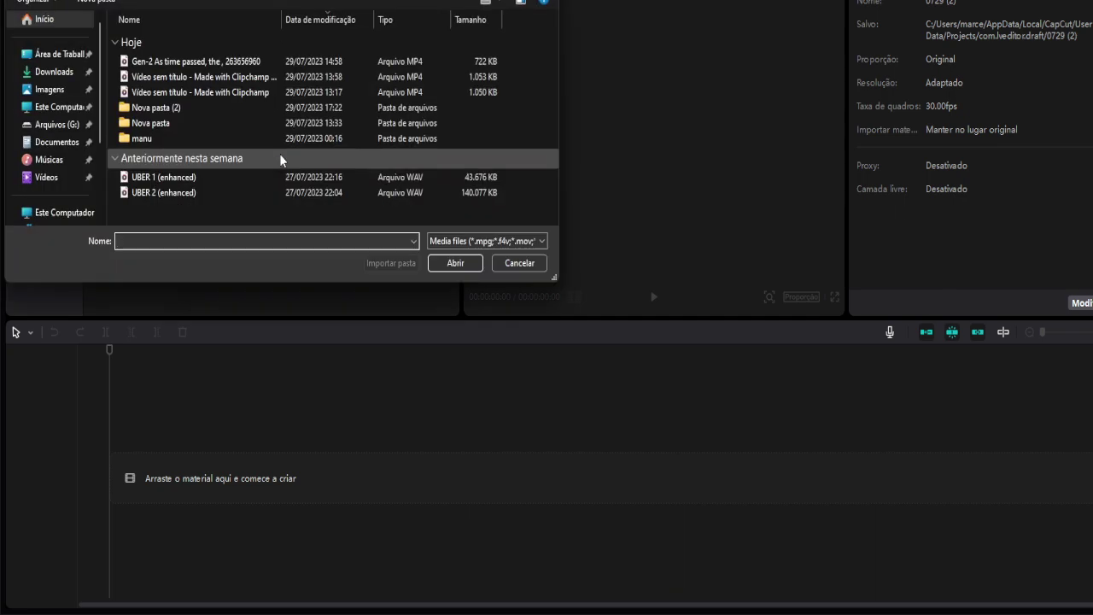
mouse_move(97, 76)
mouse_down()
mouse_move(104, 161)
mouse_move(102, 93)
mouse_up()
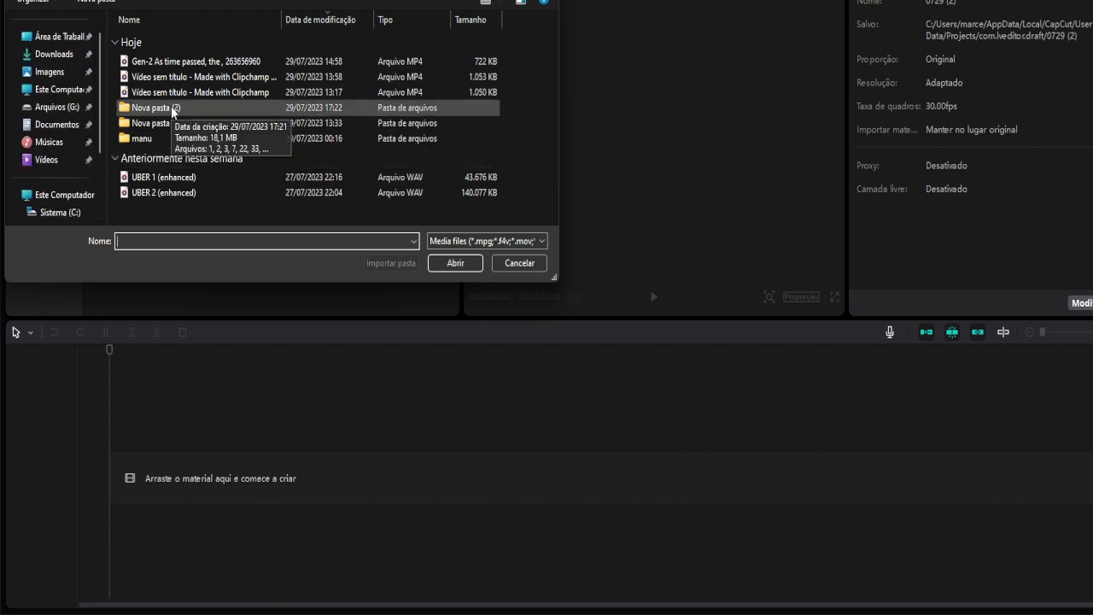
double_click(170, 108)
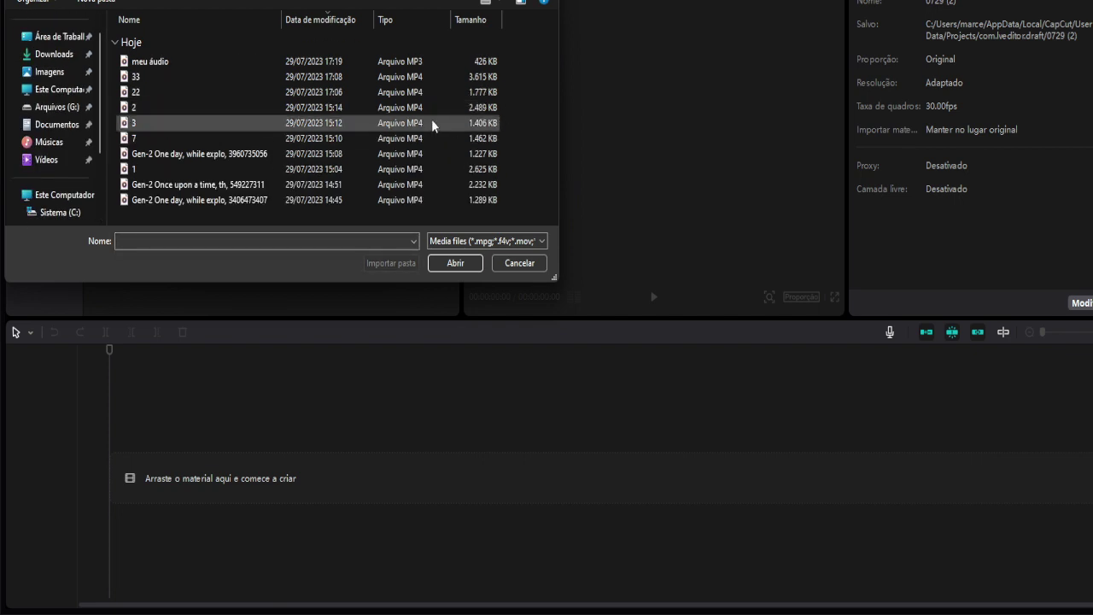
click(154, 65)
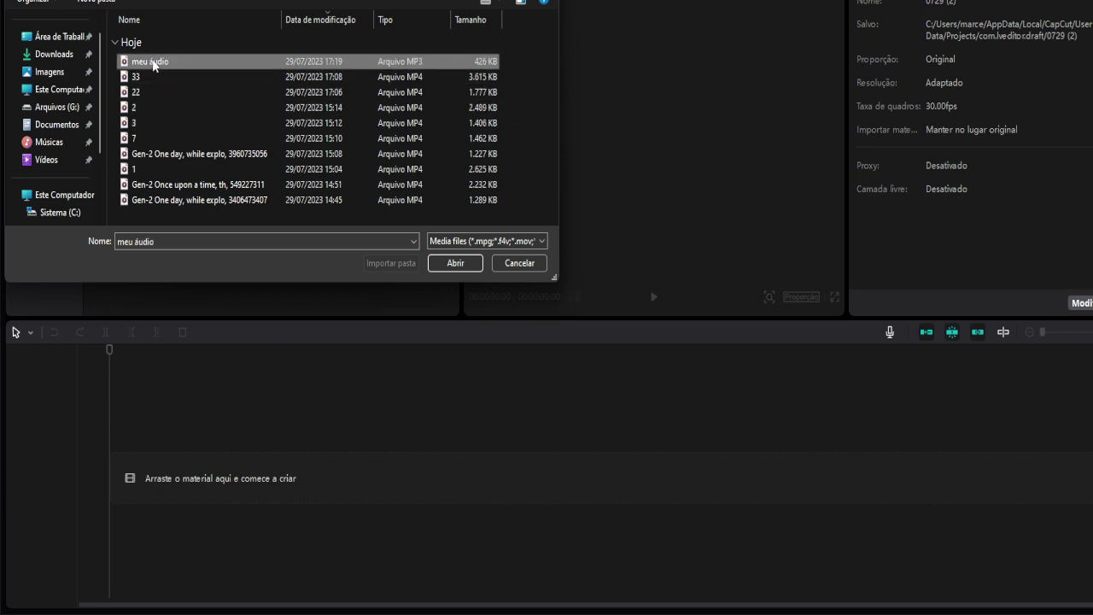
key(shift+Down)
key(shift+Down)
key(shift+Down)
key(shift+Down)
key(shift+Down)
key(shift+Down)
key(shift+Down)
key(shift+Down)
key(shift+Down)
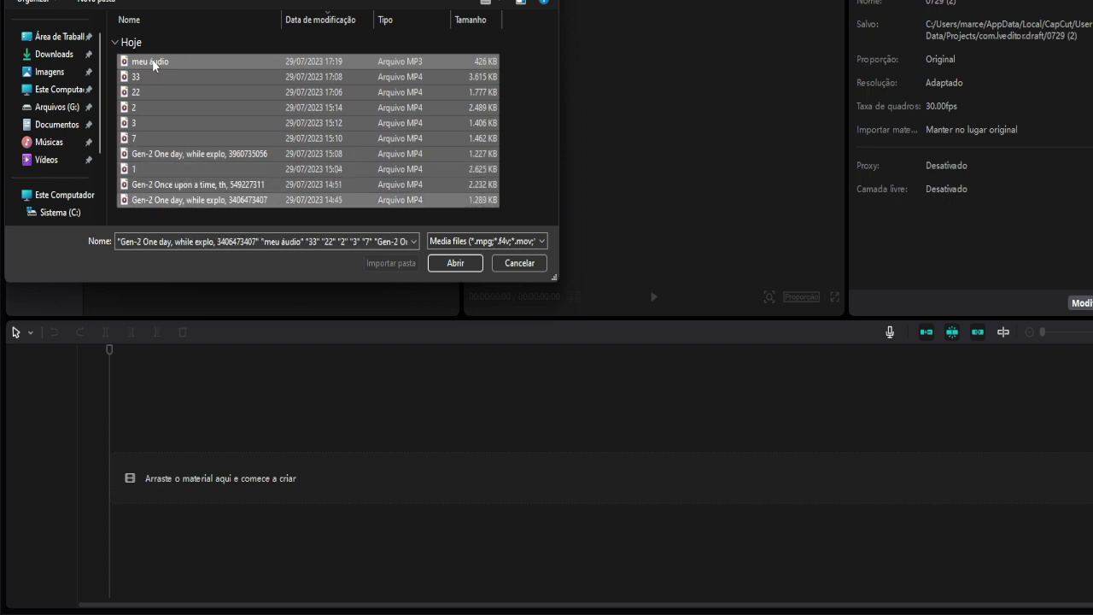
click(455, 264)
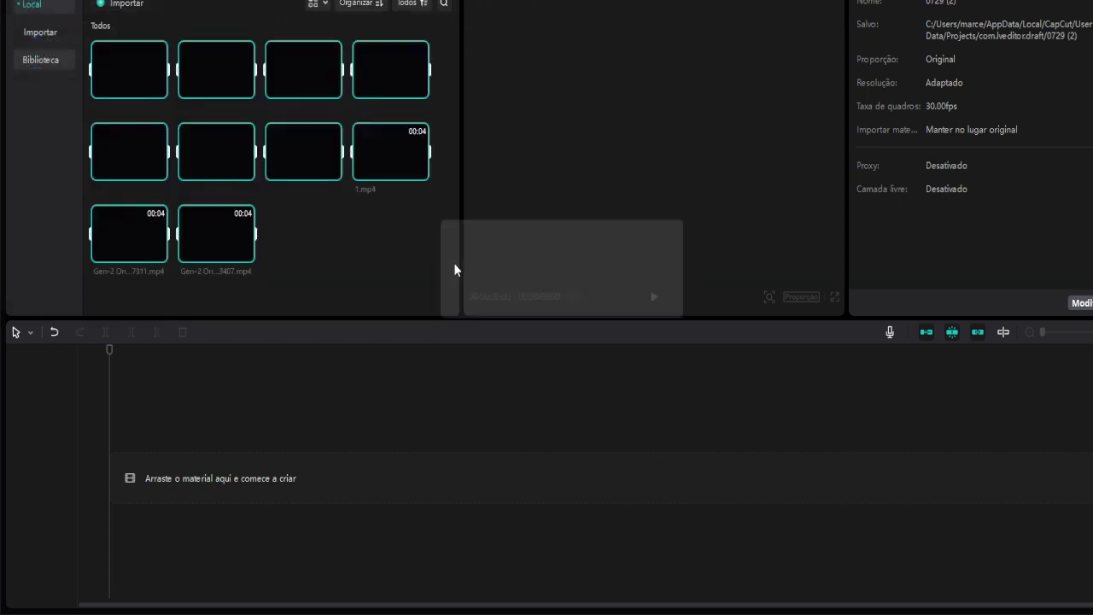
click(339, 247)
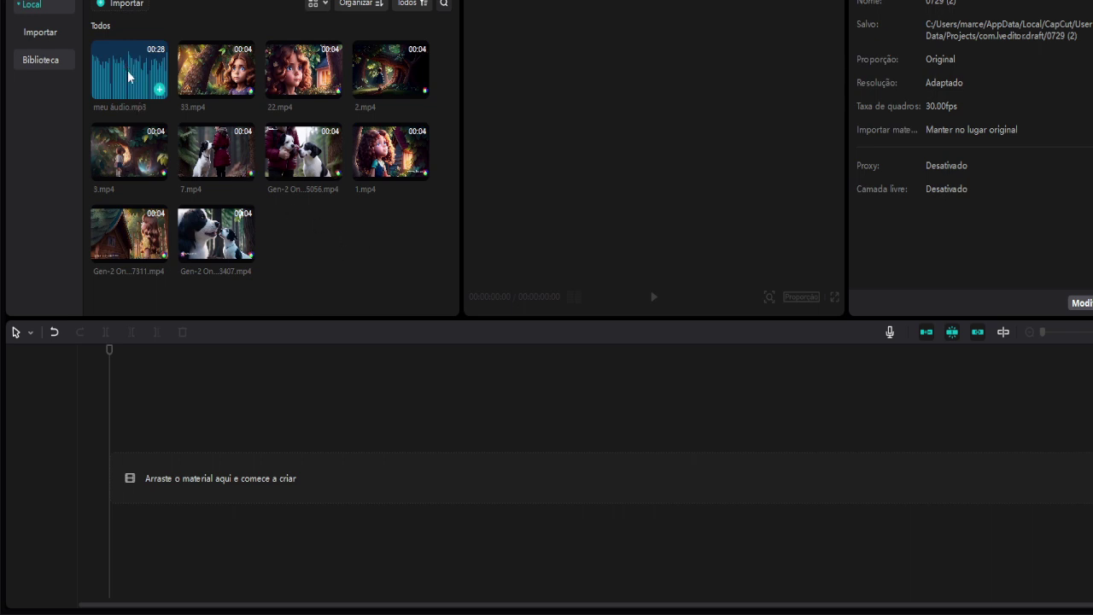
- Place meu áudio.mp3 at the start of the timeline, with 33.mp4, 22.mp4, 1.mp4 and 2.mp4 in sequence above it
drag(128, 77, 115, 483)
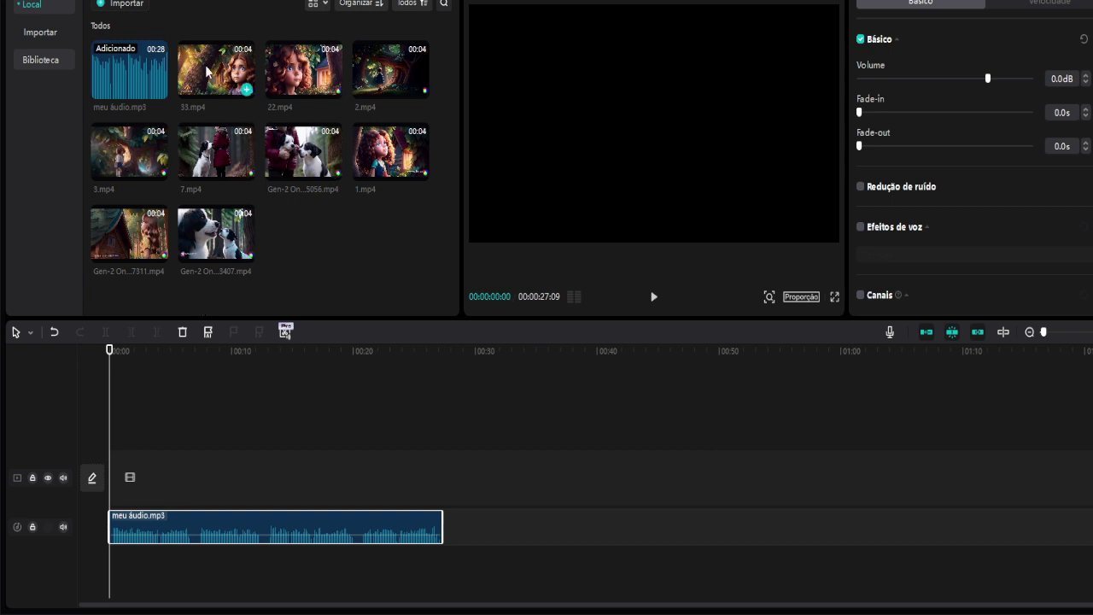
drag(207, 73, 110, 485)
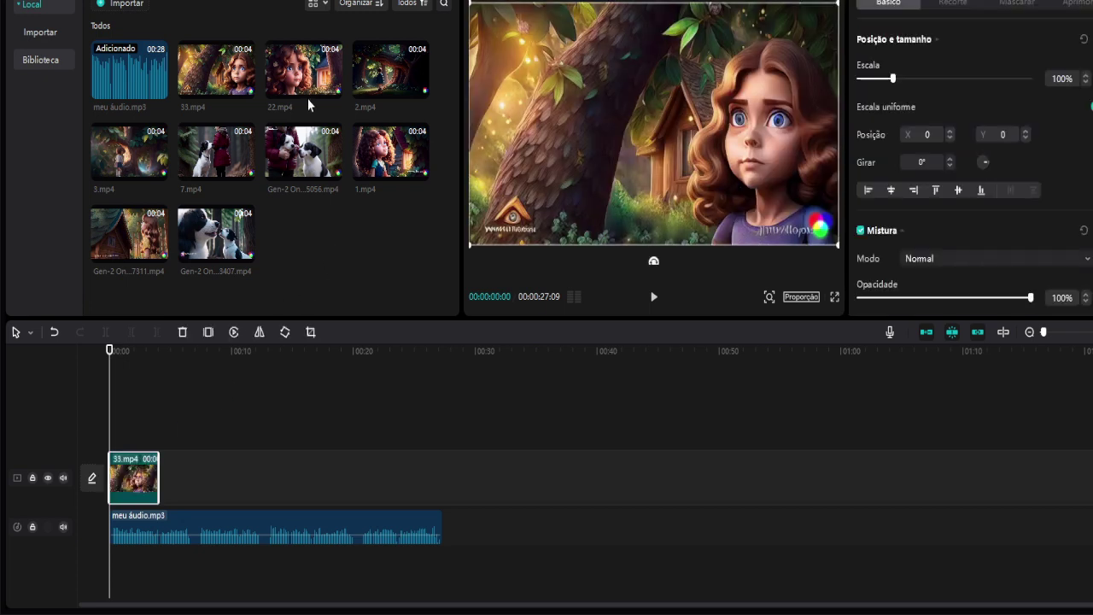
click(333, 89)
click(421, 170)
click(421, 89)
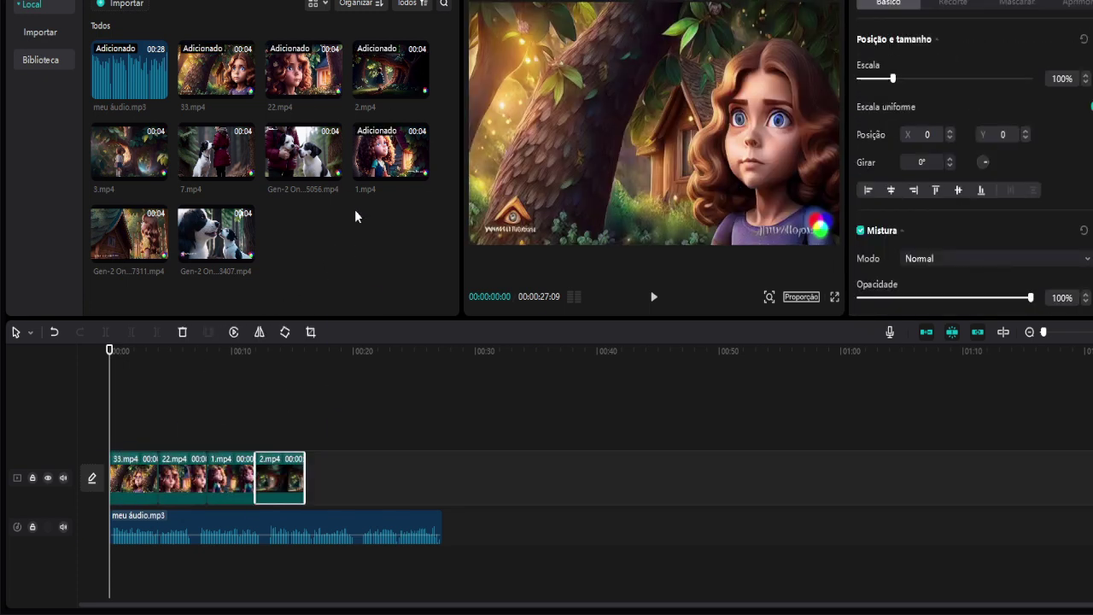
- Append 3.mp4, 7.mp4 and the Gen-2 clip ending in 5056 after 2.mp4, and trim the last clip to the audio's end
click(160, 171)
click(248, 171)
click(334, 171)
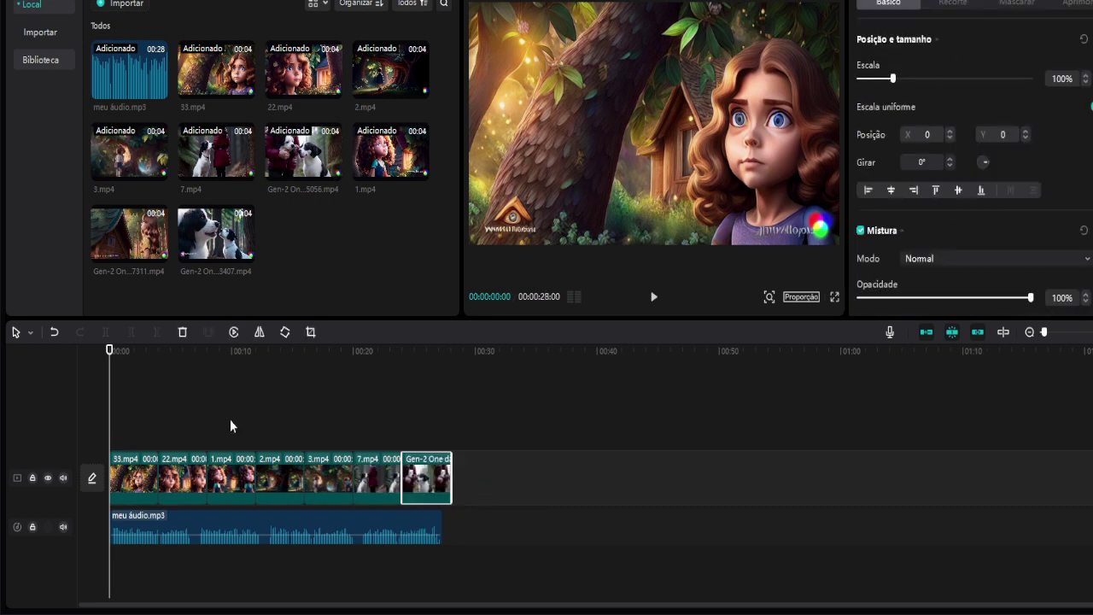
click(285, 384)
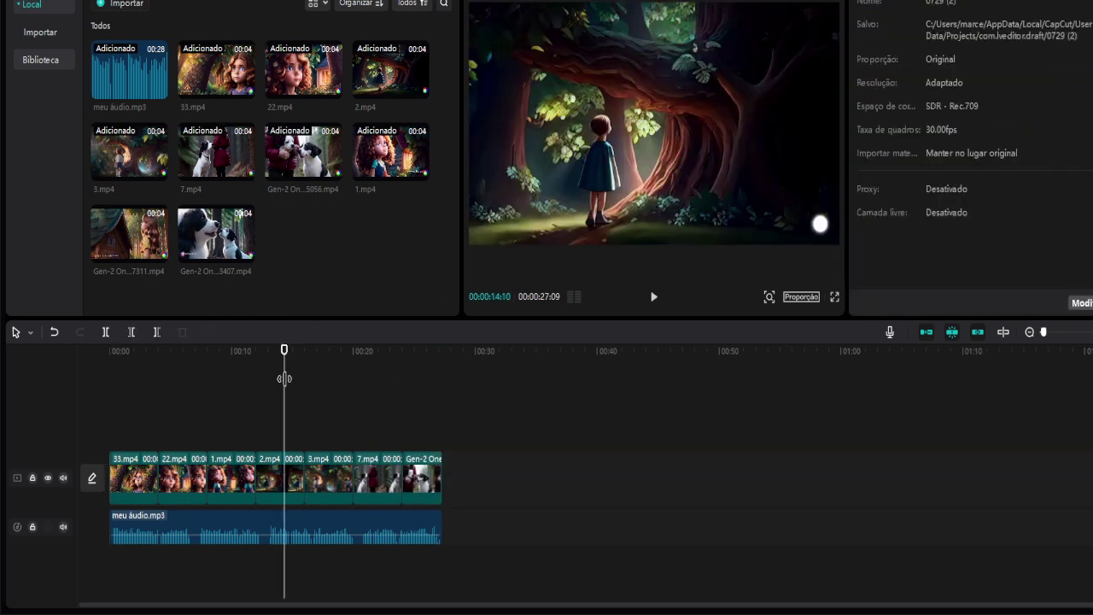
- Return the playhead to the start of the timeline and play the assembled video through to the end
click(458, 400)
drag(441, 352, 26, 385)
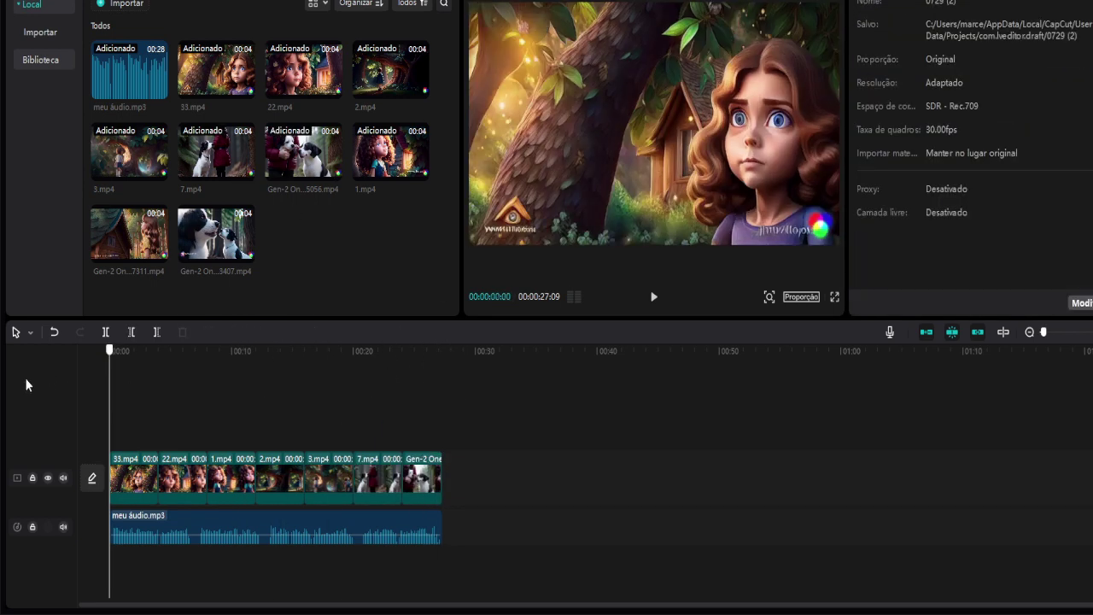
click(654, 298)
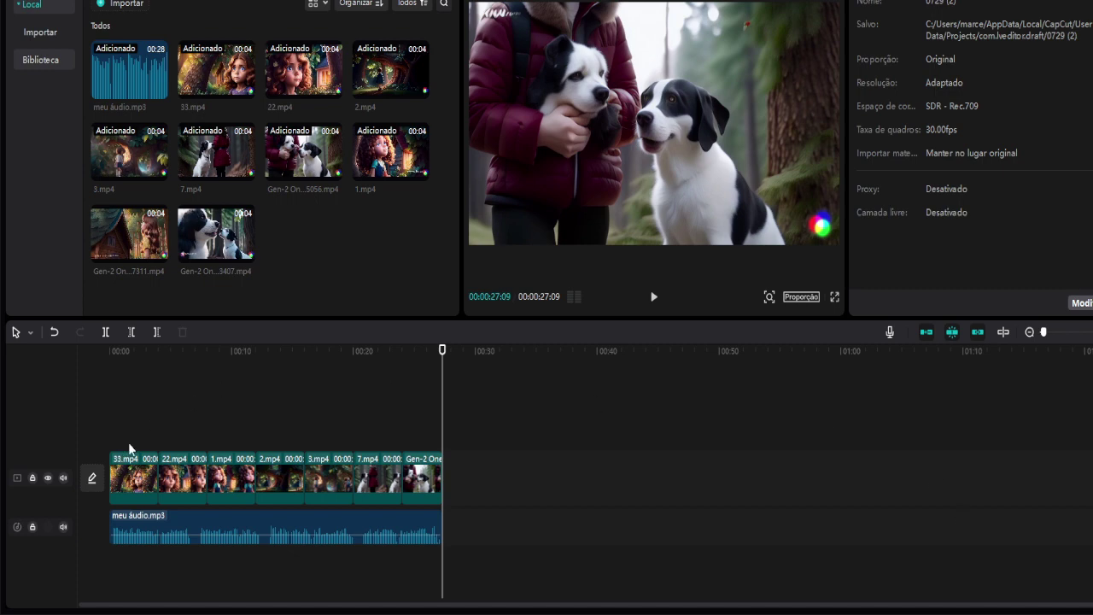
- Add the Policromático effect from the Estrela category above all clips, spanning the full timeline from the start, and play the result
key(Home)
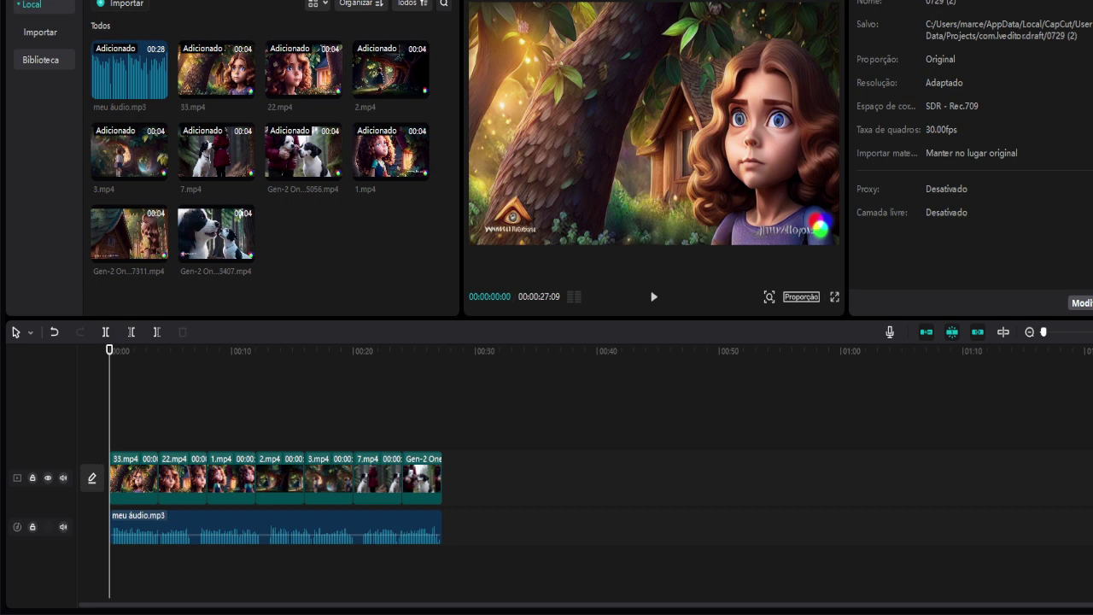
click(205, 1)
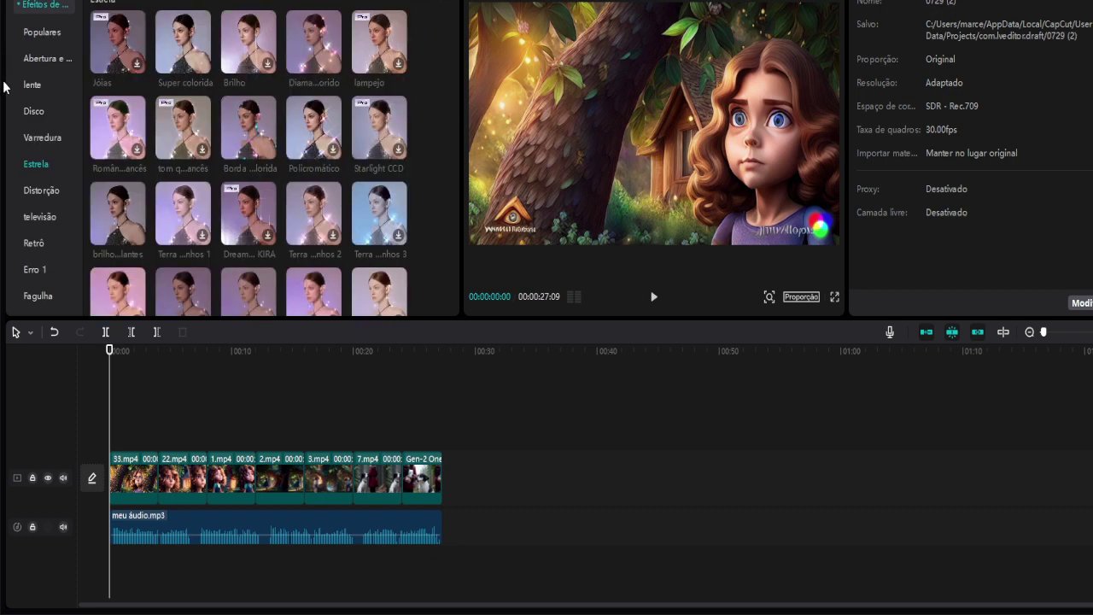
click(32, 85)
click(39, 111)
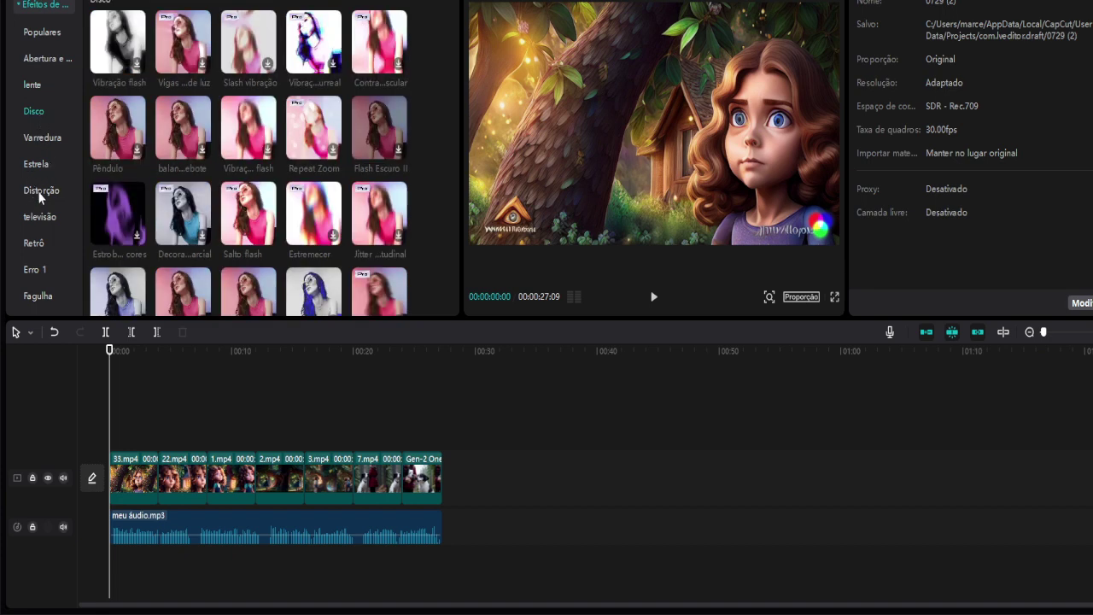
click(40, 216)
click(35, 149)
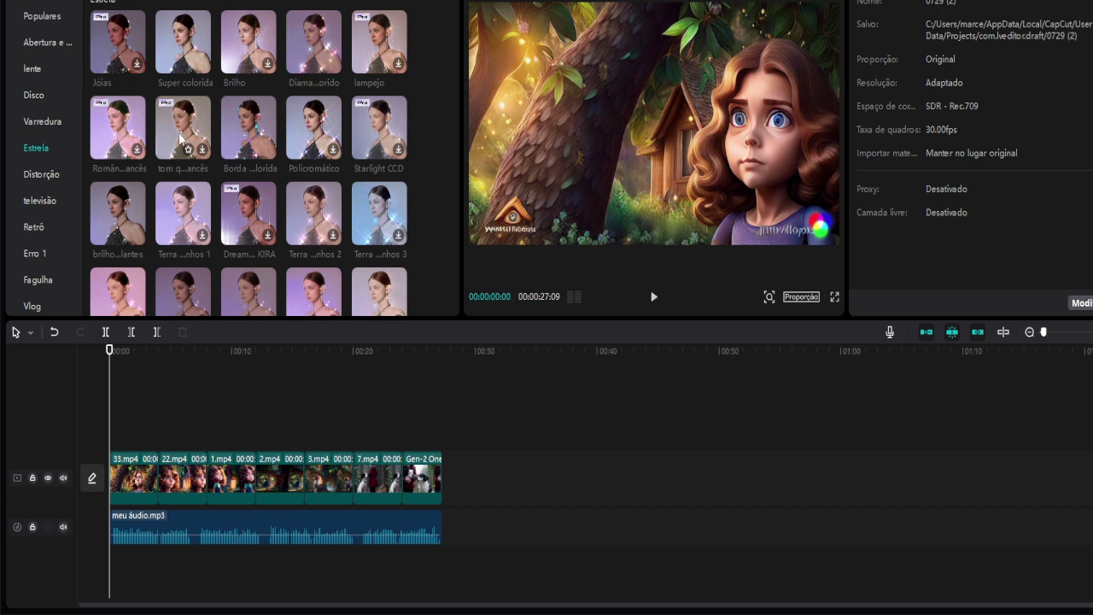
click(320, 136)
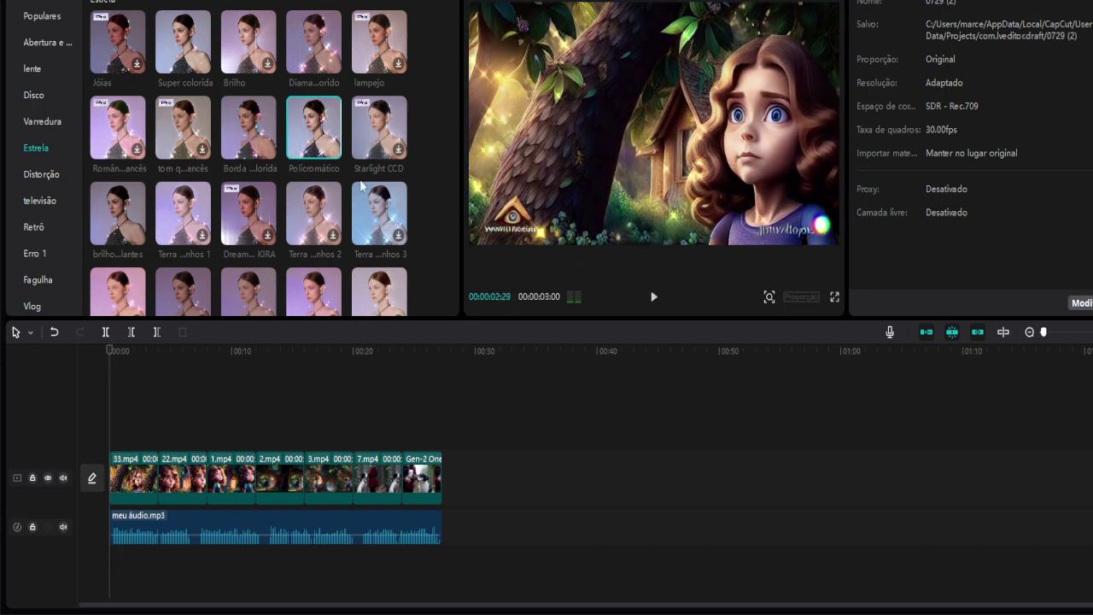
drag(303, 120, 440, 432)
click(653, 297)
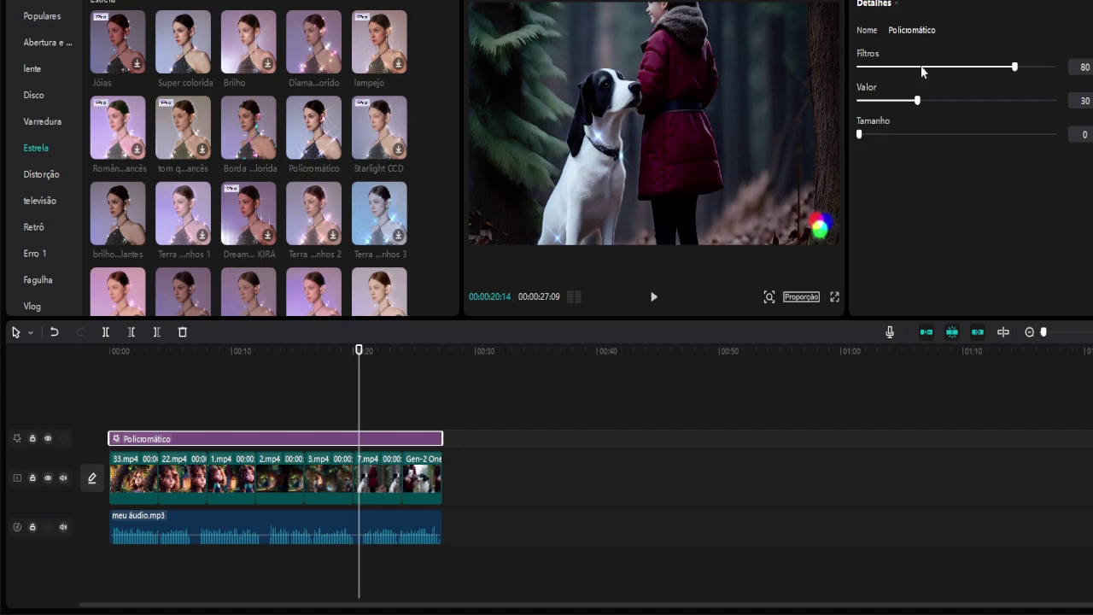
- Export the video as 0729 (2) at 1080P resolution in mp4 format with the H.264 codec and 30fps
key(ctrl+e)
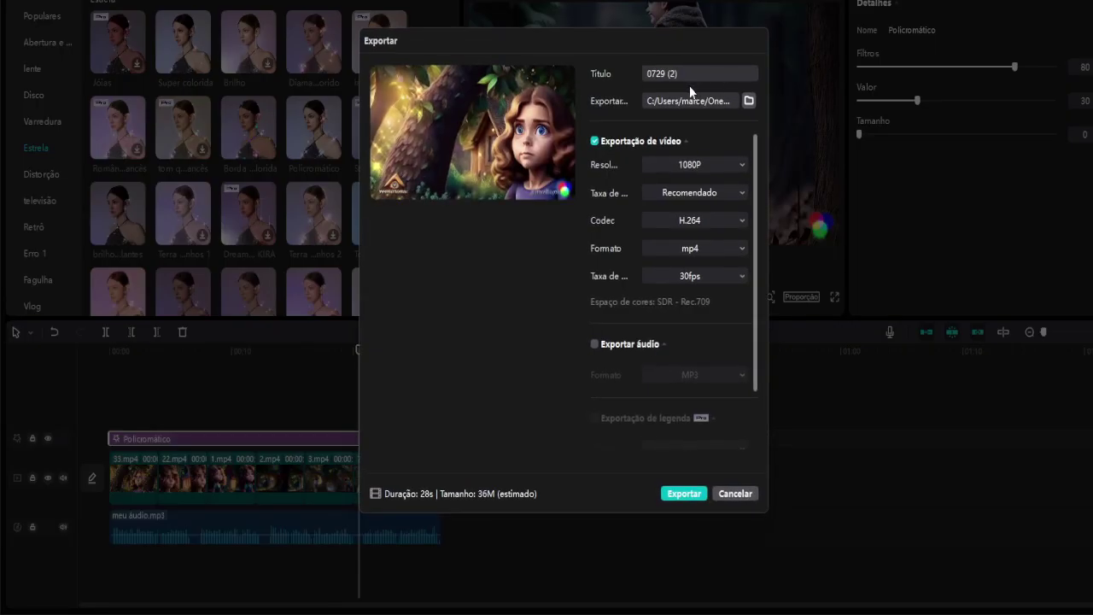
click(689, 167)
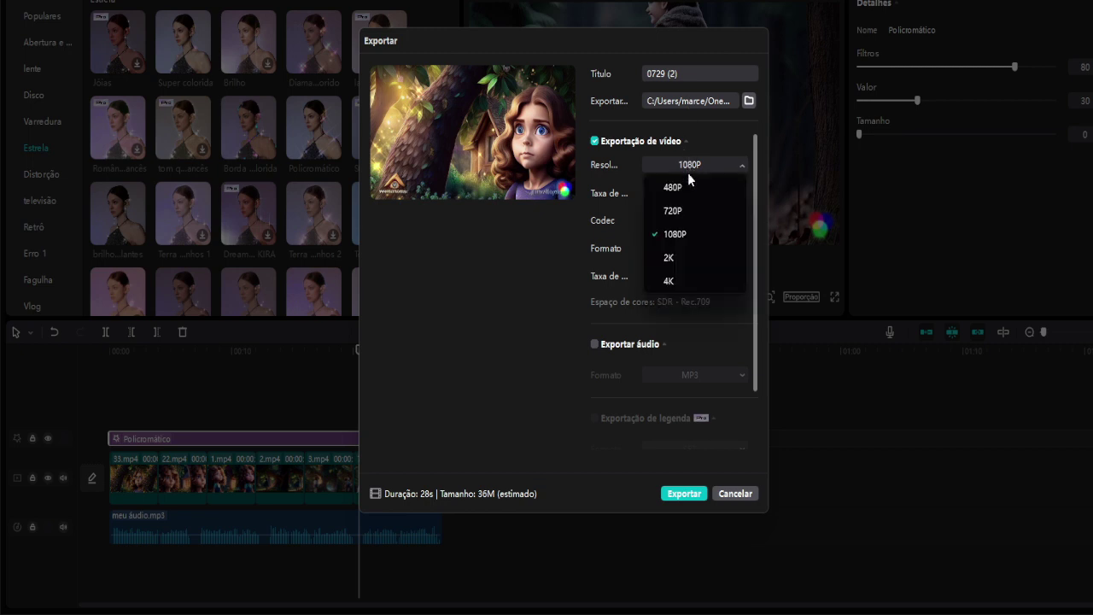
click(678, 494)
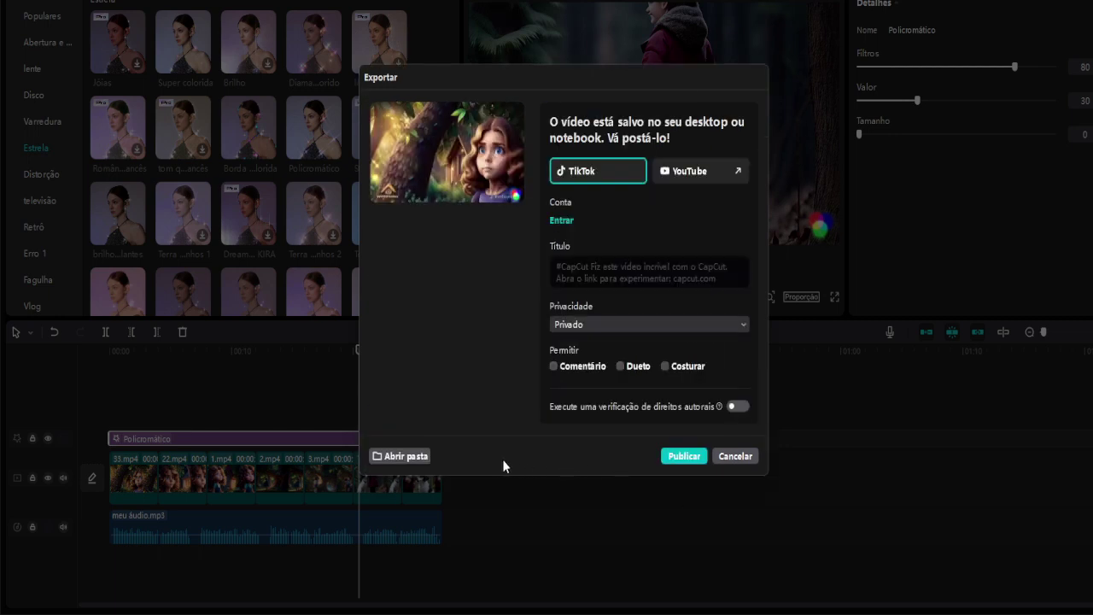
- Open the export's destination folder and play the exported video 0729 (2)
click(414, 457)
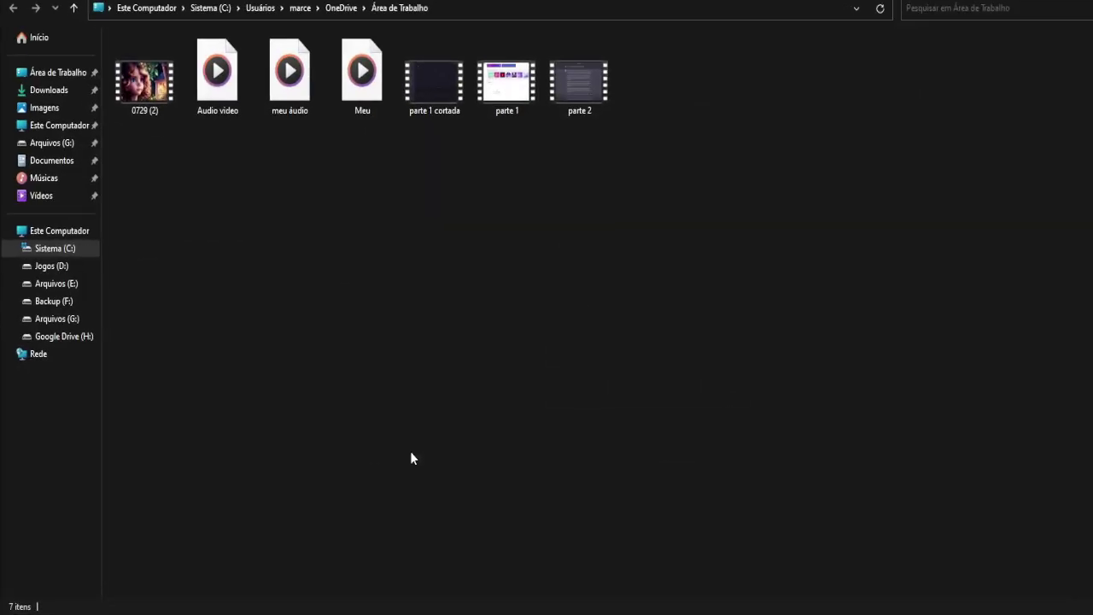
double_click(145, 84)
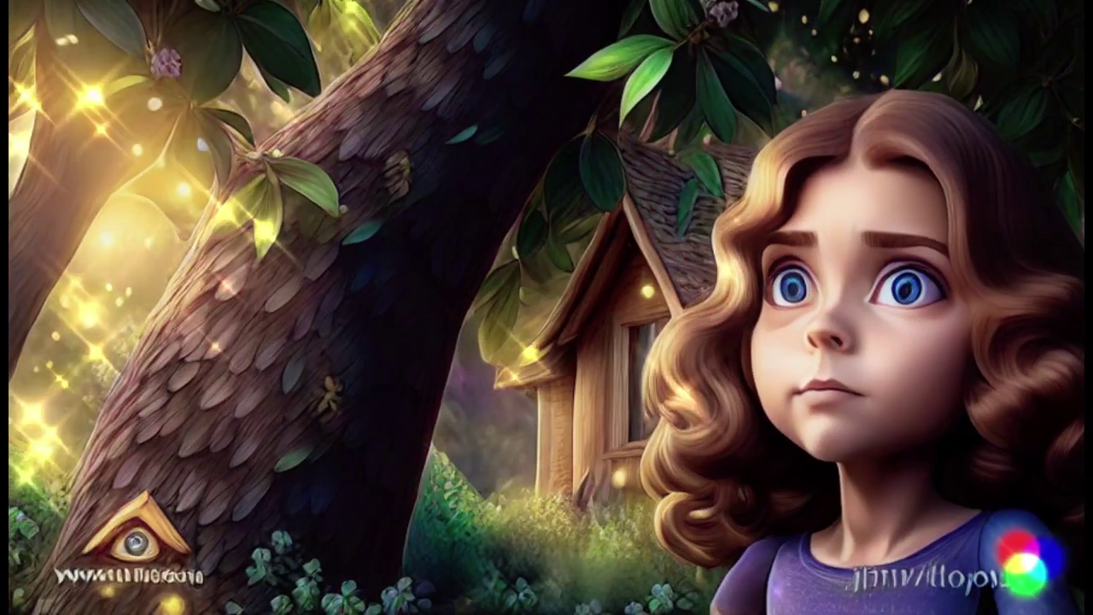